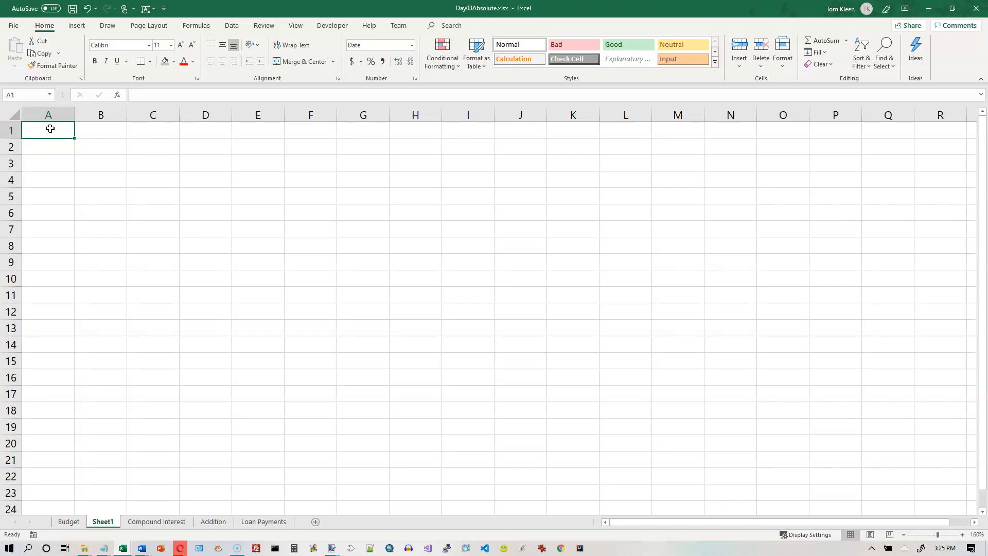
# Enter the formula =today in cell A1
pyautogui.write('=')
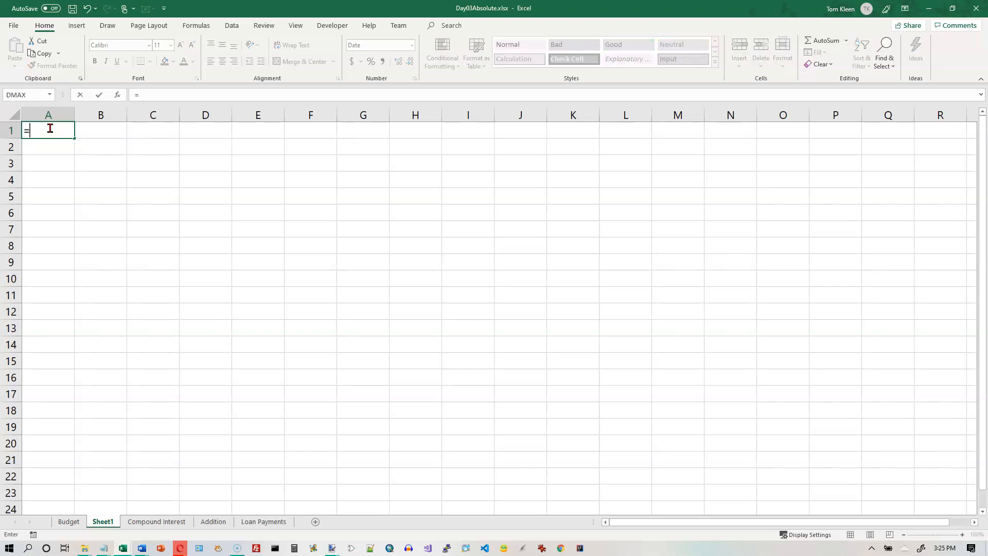
pyautogui.write('tody')
pyautogui.press('BackSpace')
pyautogui.write('ay')
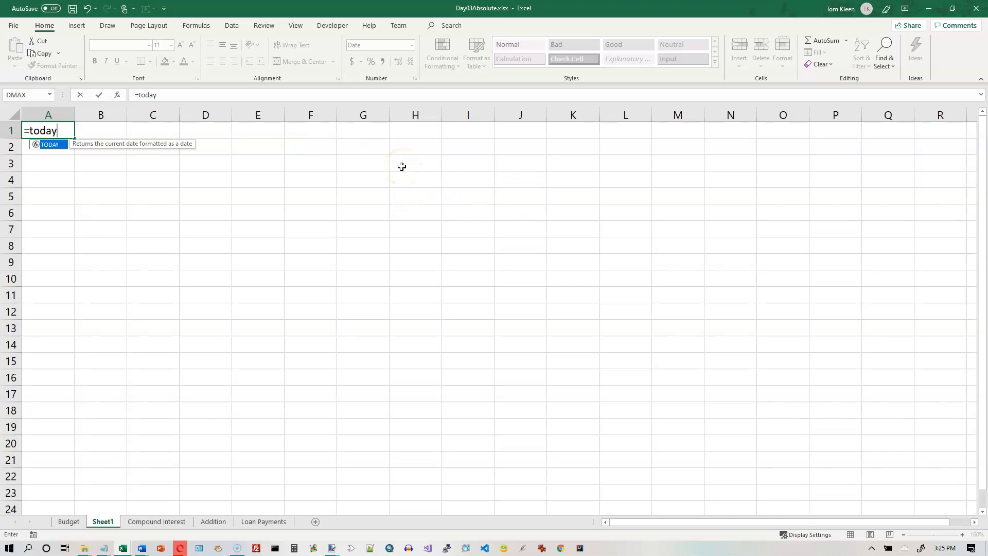
pyautogui.press('Return')
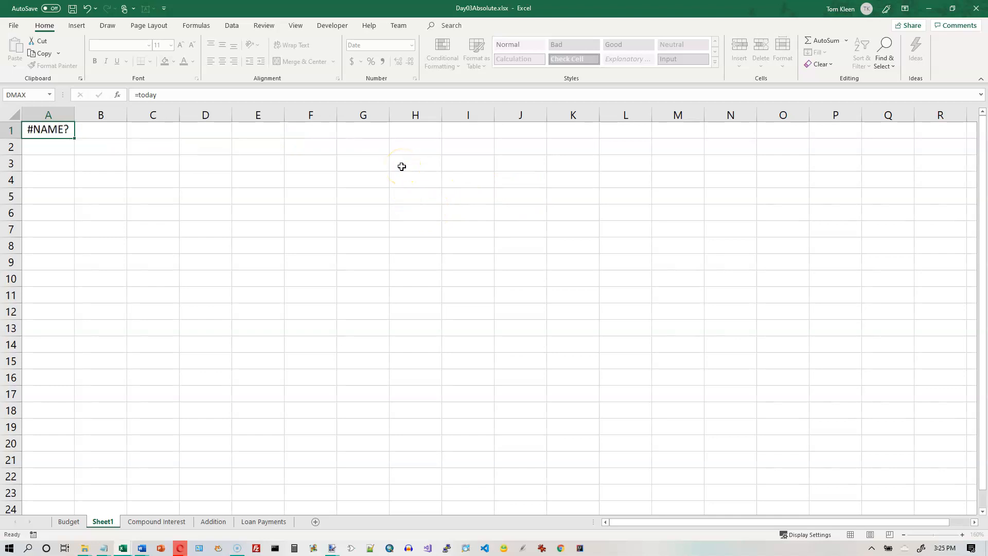
# Correct the formula in cell A1 to =TODAY() by adding the empty parentheses
pyautogui.press('Up')
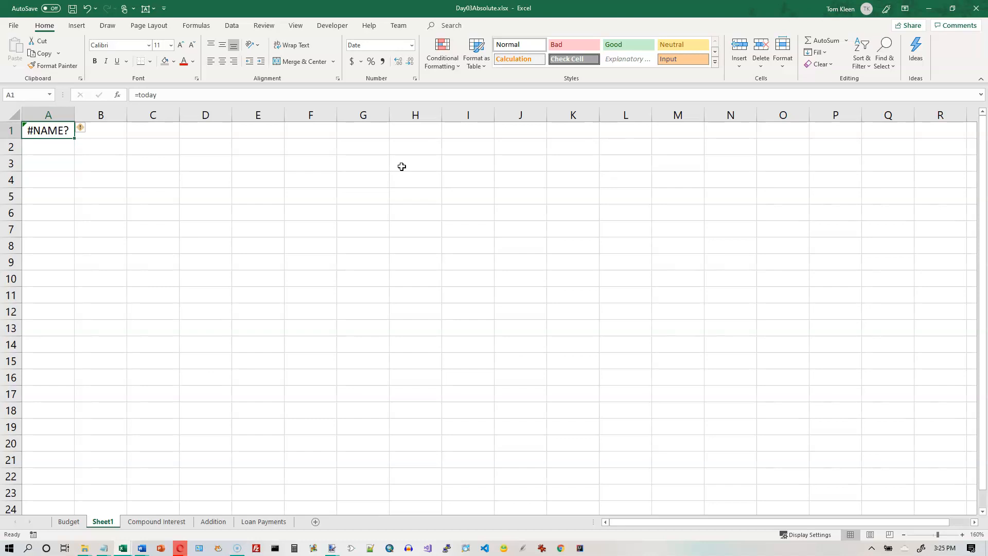
pyautogui.click(157, 97)
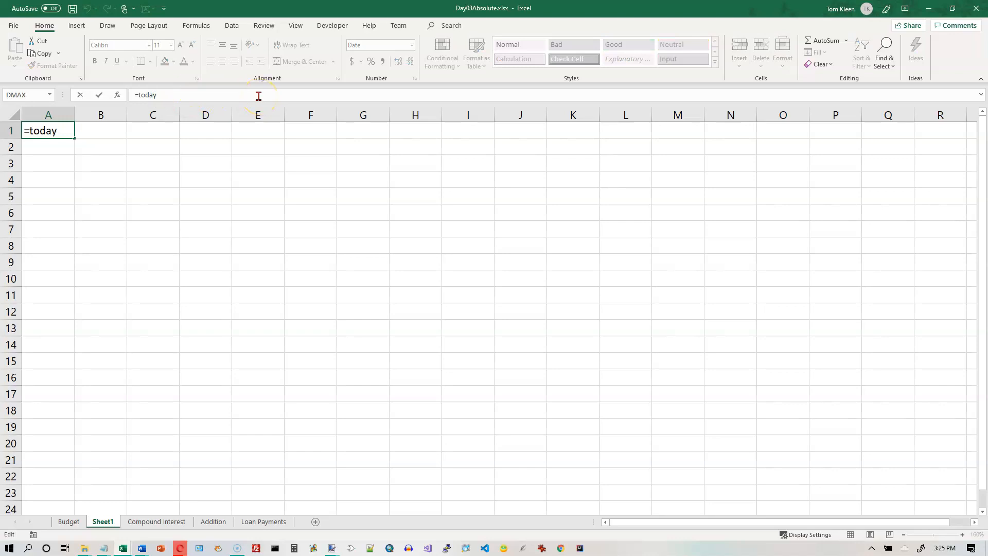
pyautogui.write('()')
pyautogui.press('Return')
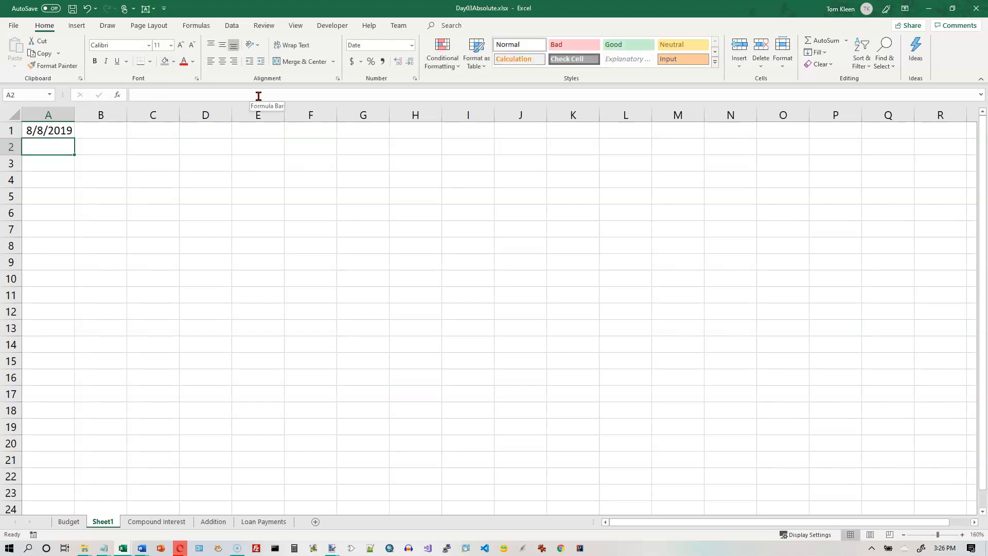
# Format the date in cell A1 as Long Date and widen column A to fit its content
pyautogui.doubleClick(75, 112)
pyautogui.moveTo(74, 112); pyautogui.dragTo(118, 115)
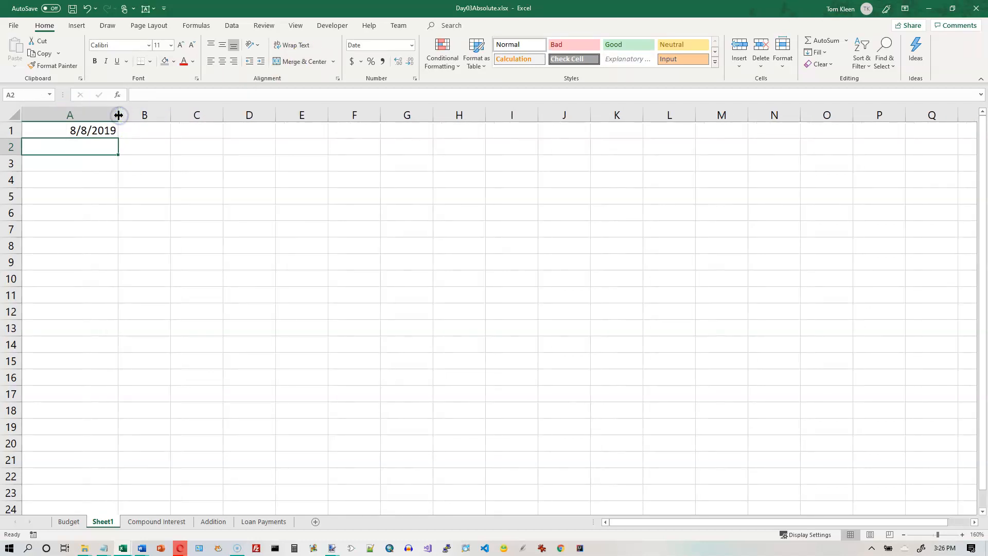
pyautogui.click(97, 132)
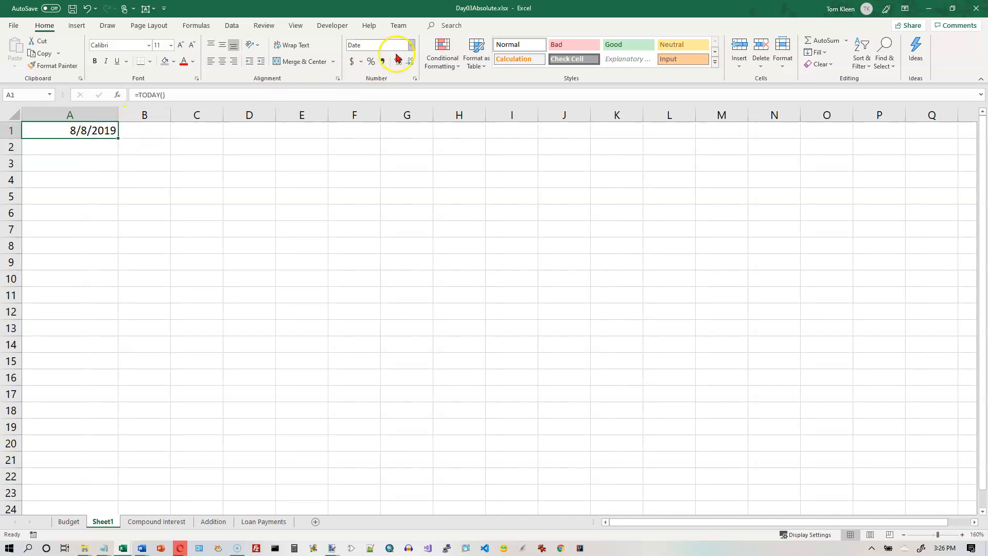
pyautogui.click(411, 45)
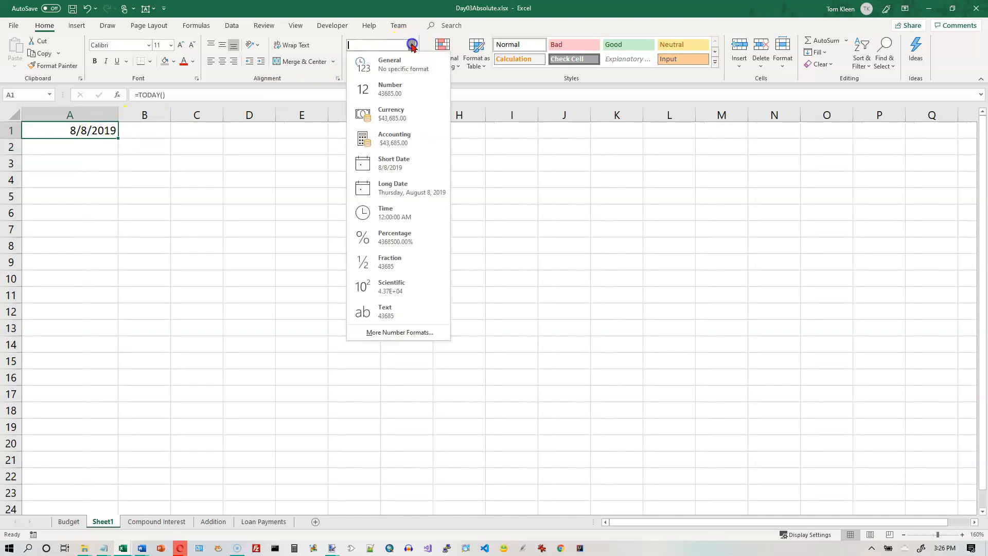
pyautogui.click(392, 180)
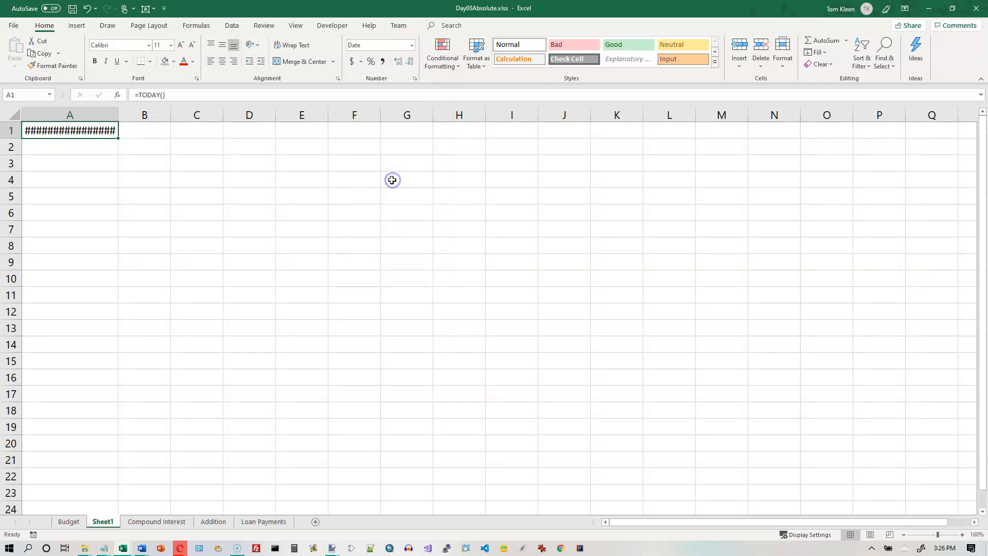
pyautogui.doubleClick(119, 114)
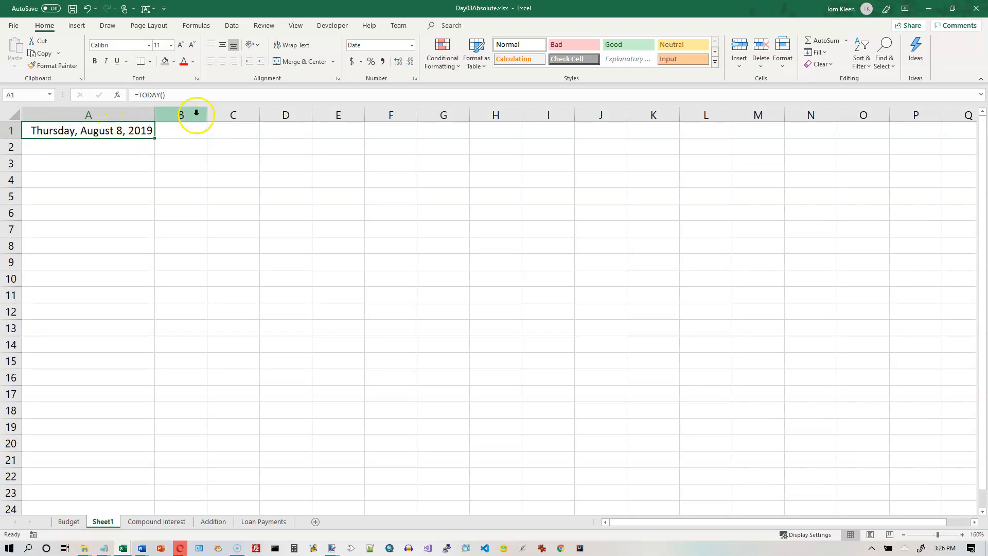
# Change the number format of cell A1 to Short Date
pyautogui.click(411, 45)
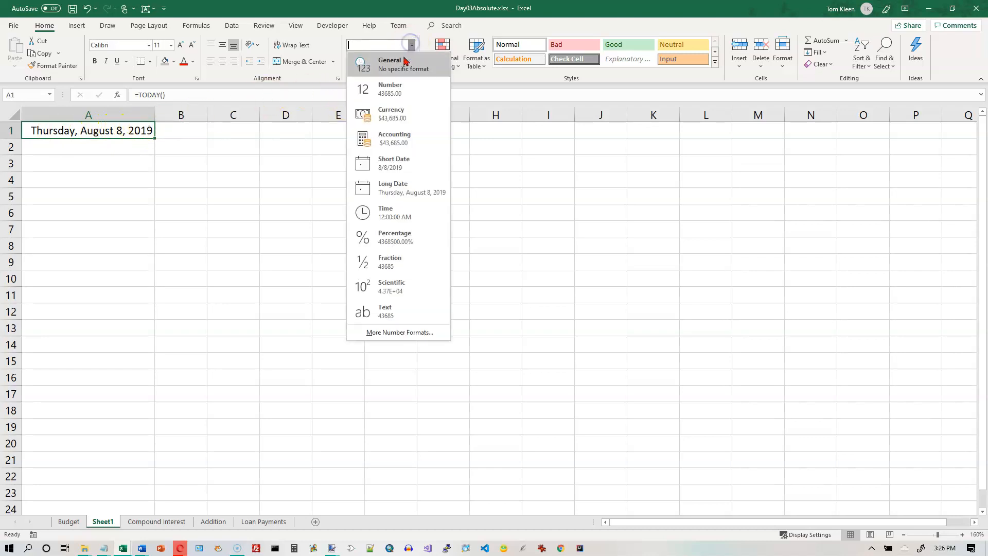
pyautogui.click(396, 160)
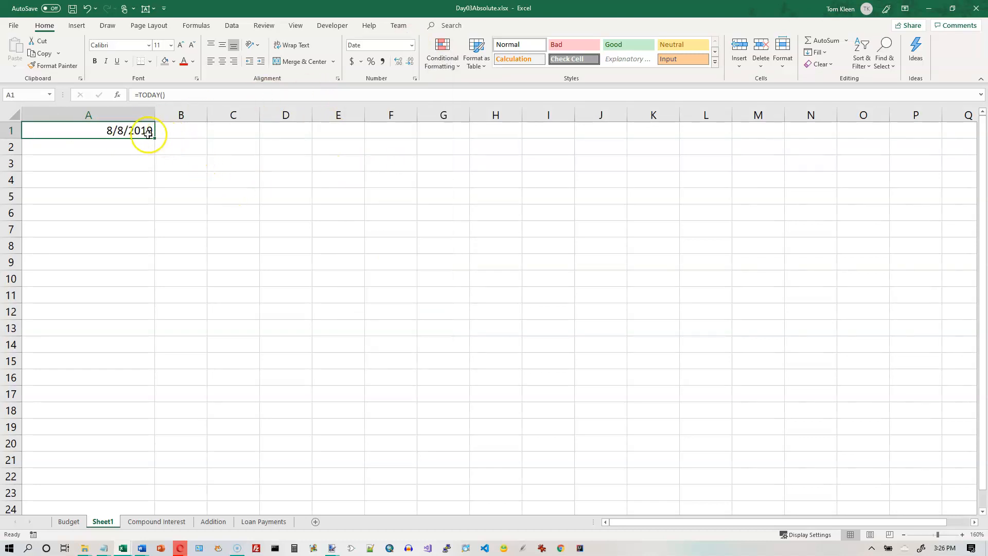
# Examine the Date format types available for cell A1, previewing 3/14/12, 03/14/12 and both 14-Mar-12 variants in the Format Cells dialog
pyautogui.rightClick(118, 129)
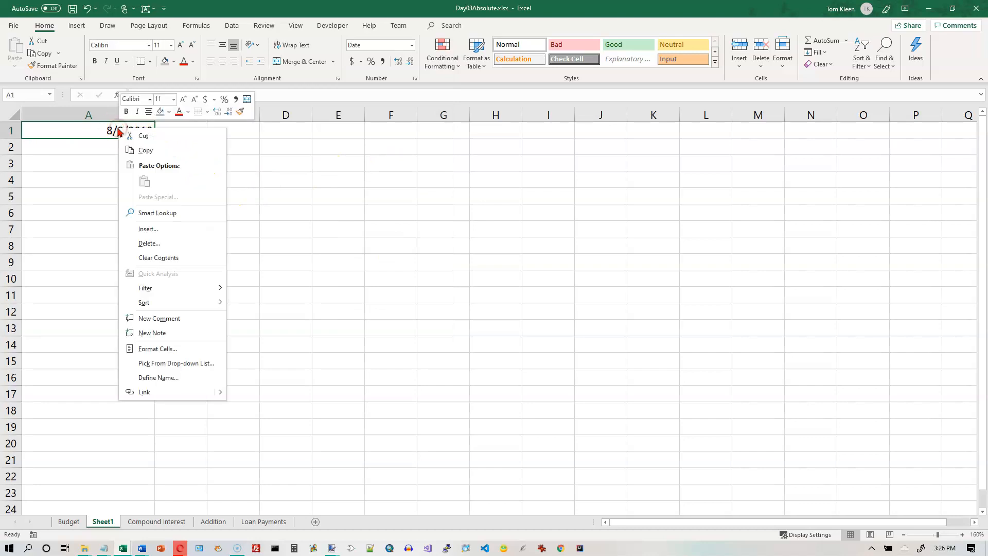
pyautogui.click(161, 348)
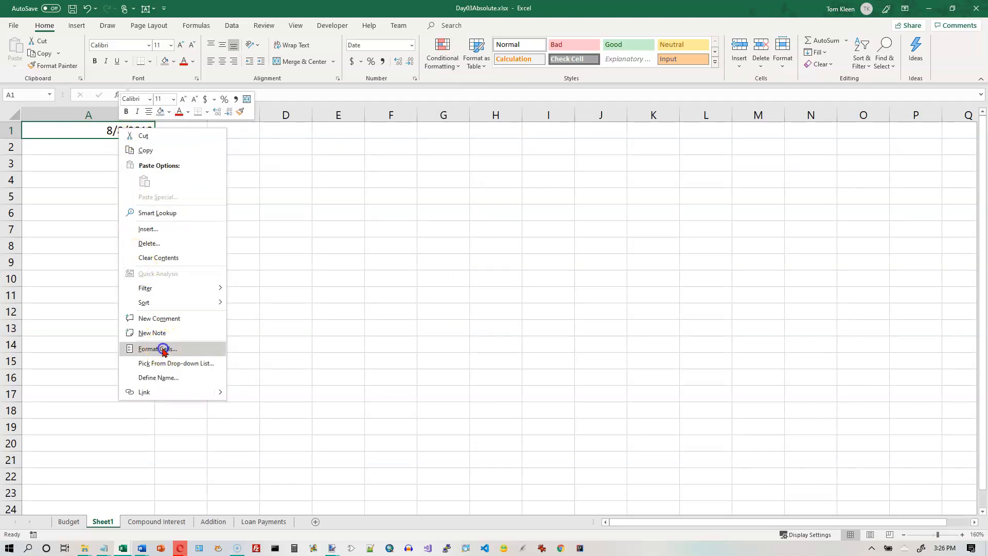
pyautogui.moveTo(162, 230); pyautogui.dragTo(312, 138)
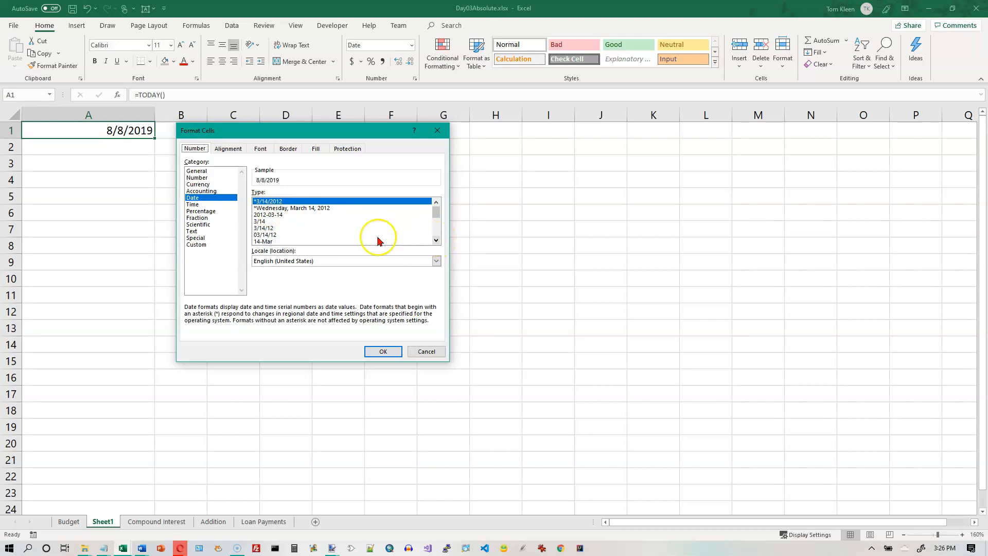
pyautogui.click(260, 228)
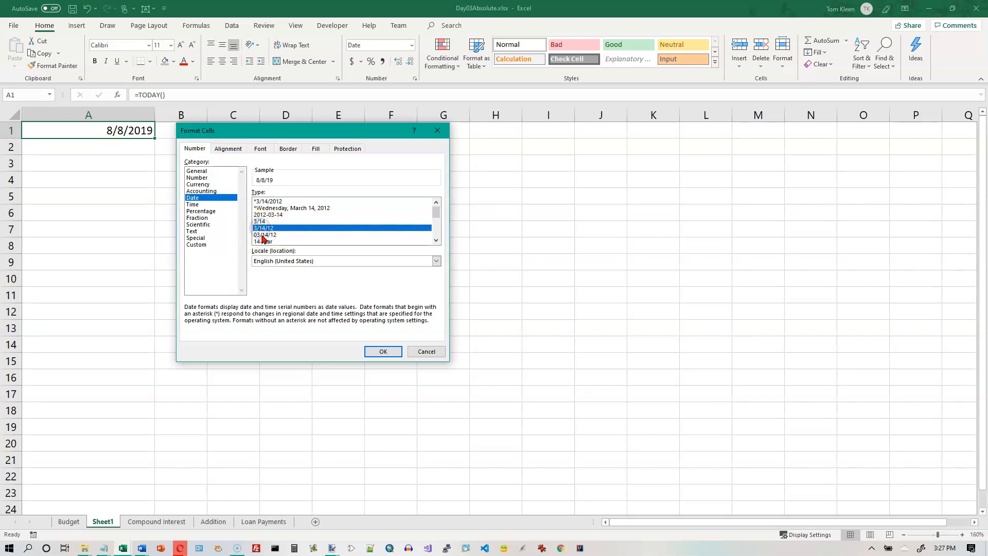
pyautogui.click(261, 234)
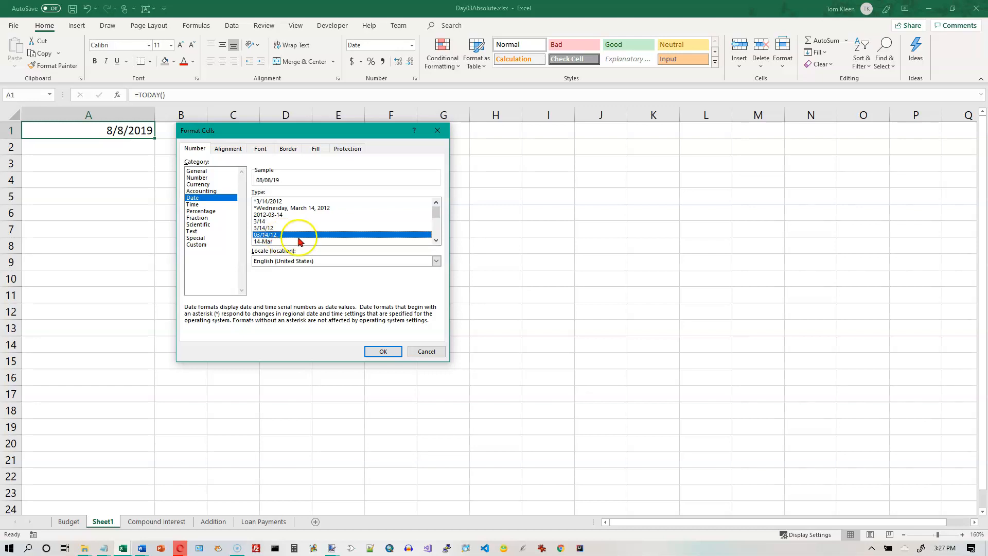
pyautogui.click(435, 236)
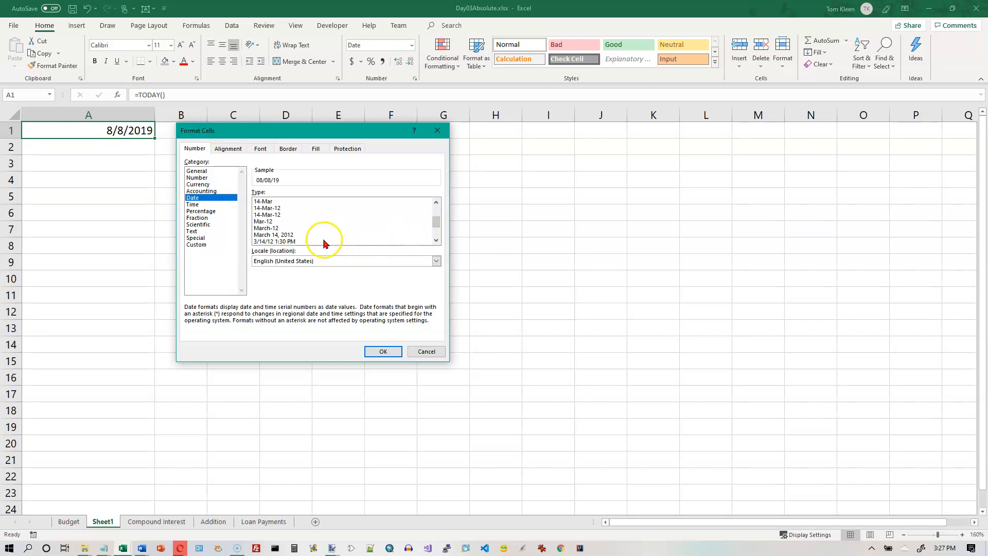
pyautogui.click(268, 208)
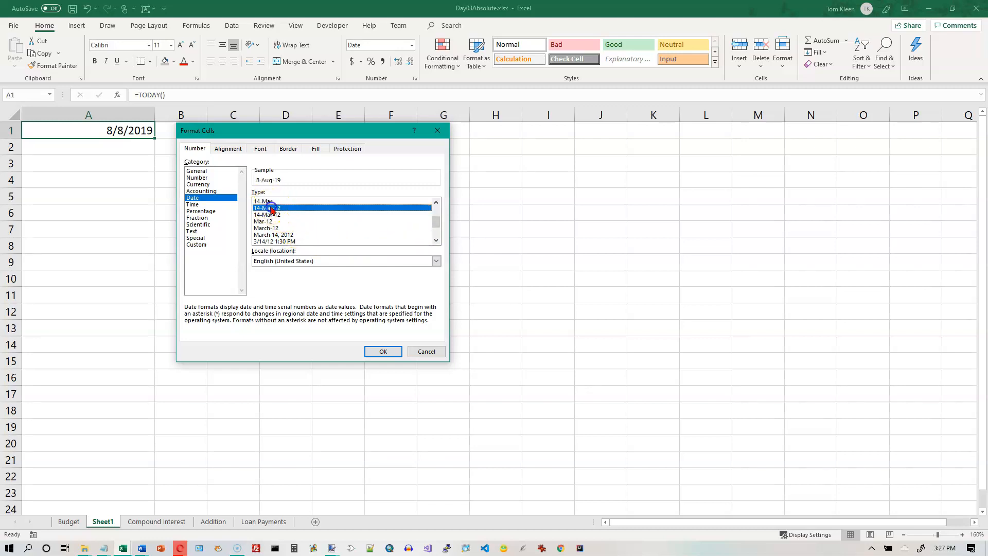
pyautogui.click(270, 215)
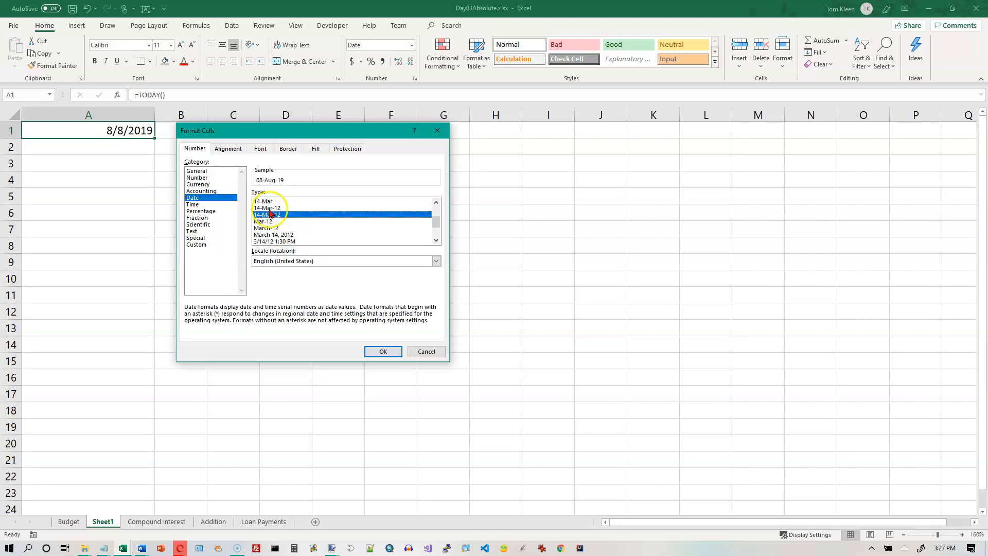
pyautogui.click(268, 208)
pyautogui.click(269, 213)
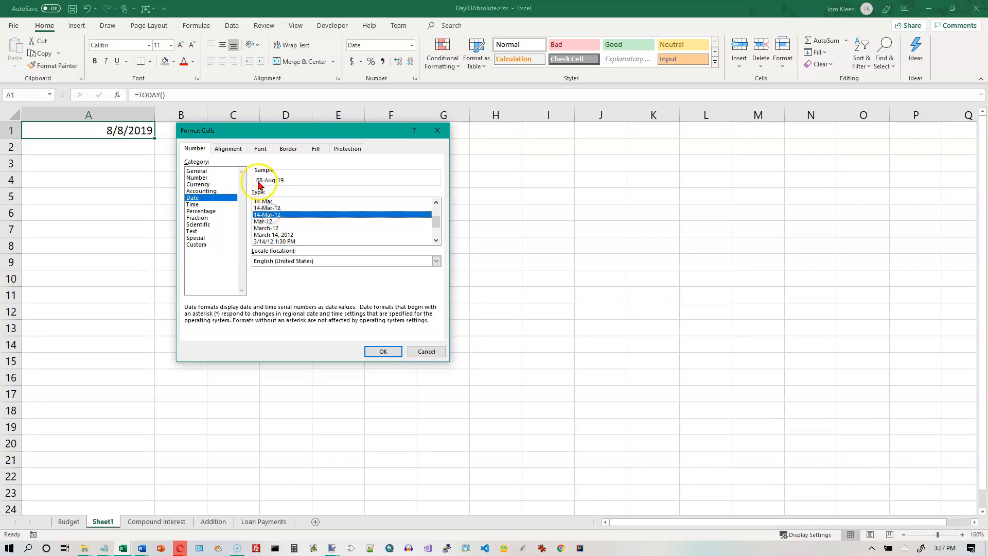
pyautogui.click(259, 217)
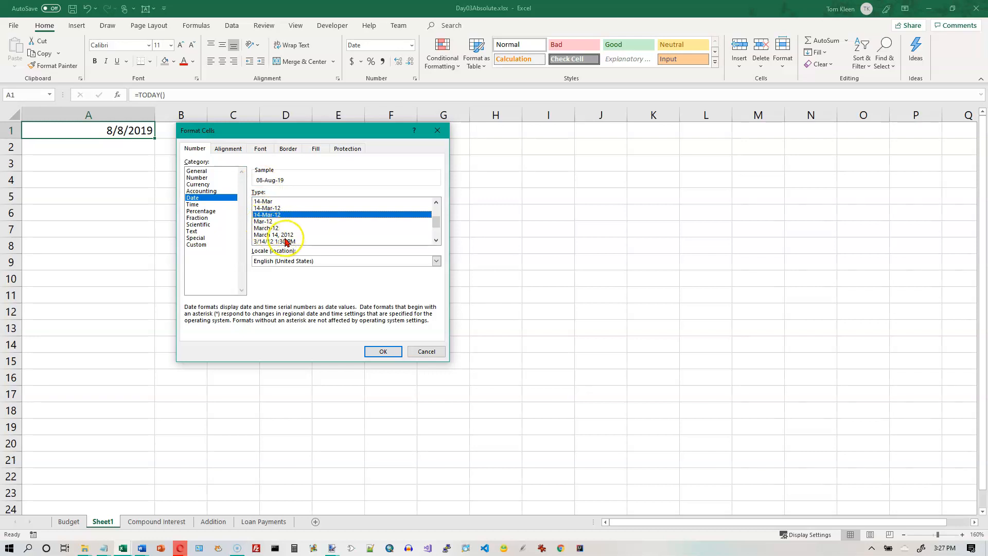
pyautogui.click(436, 240)
pyautogui.click(436, 240)
pyautogui.click(436, 239)
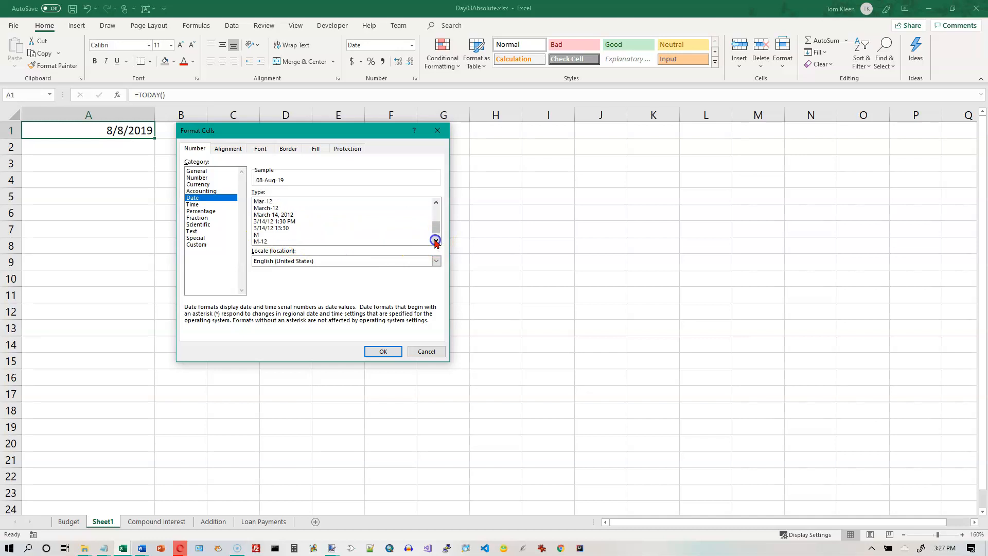
pyautogui.click(436, 240)
pyautogui.click(437, 240)
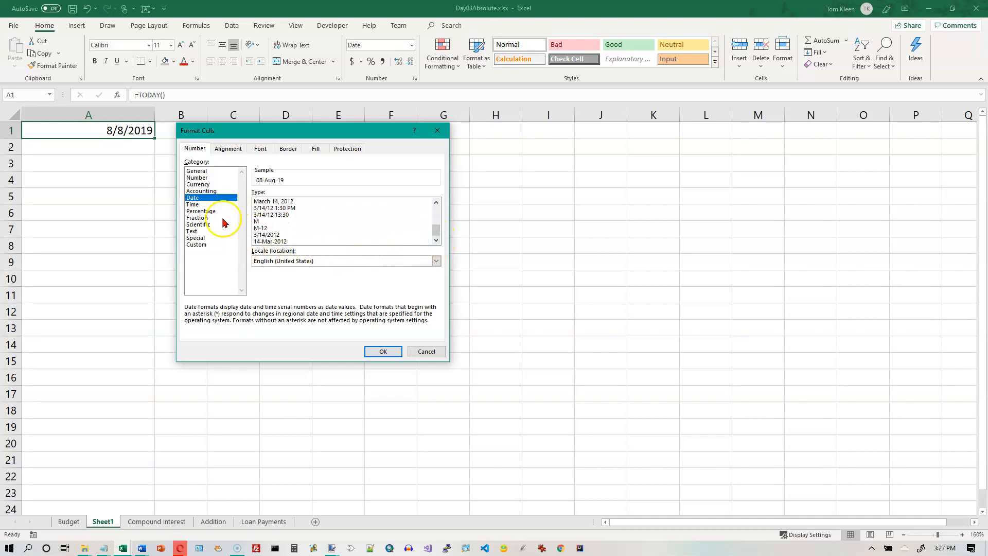
# Preview the Custom format codes m/d/yyyy, d-mmm-yy, d-mmm and mmm-yy for cell A1, and close the dialog without applying any
pyautogui.click(198, 245)
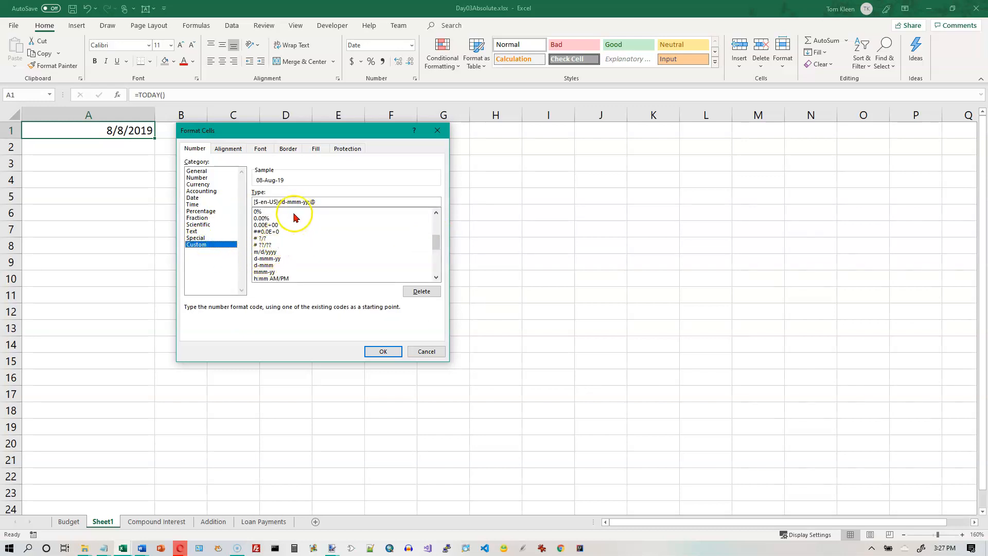
pyautogui.click(270, 252)
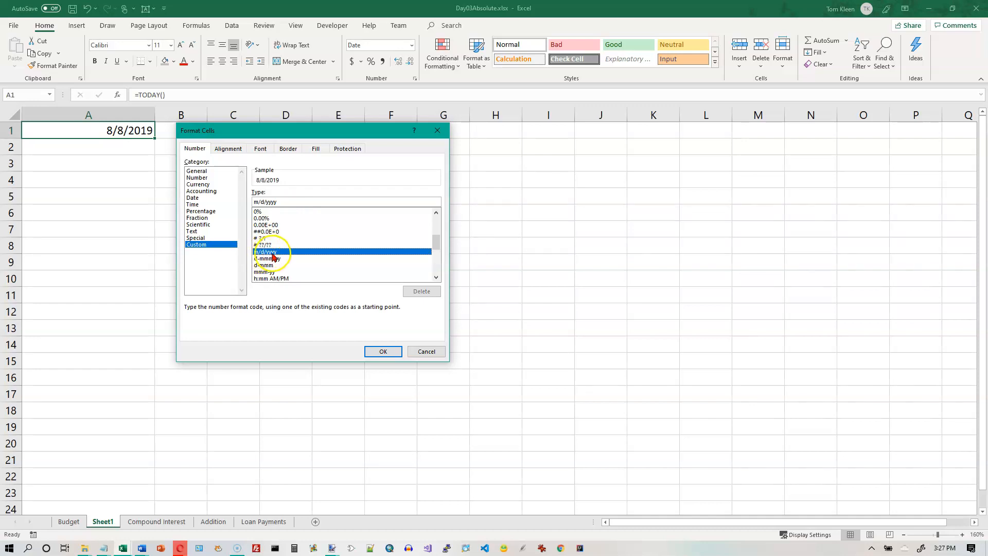
pyautogui.click(266, 258)
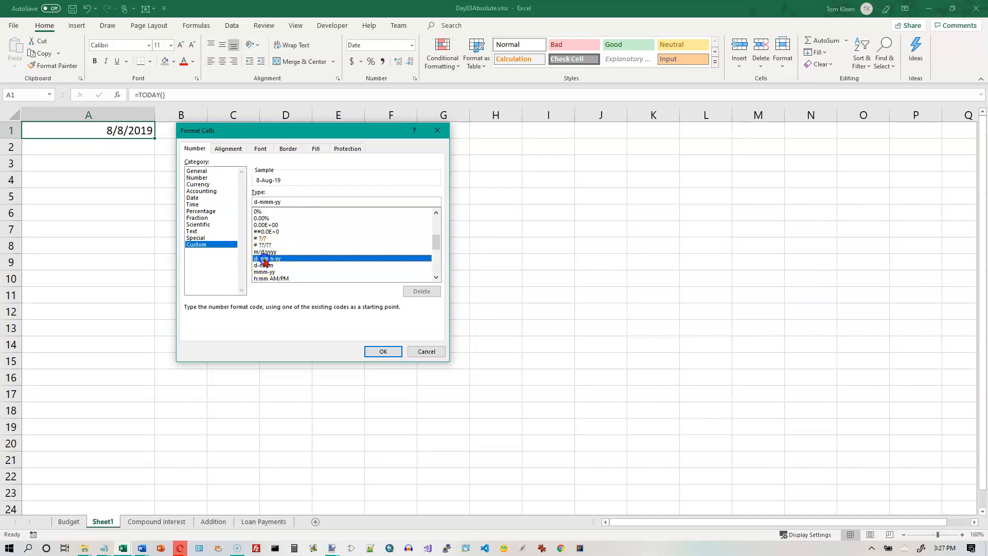
pyautogui.click(264, 265)
pyautogui.click(264, 272)
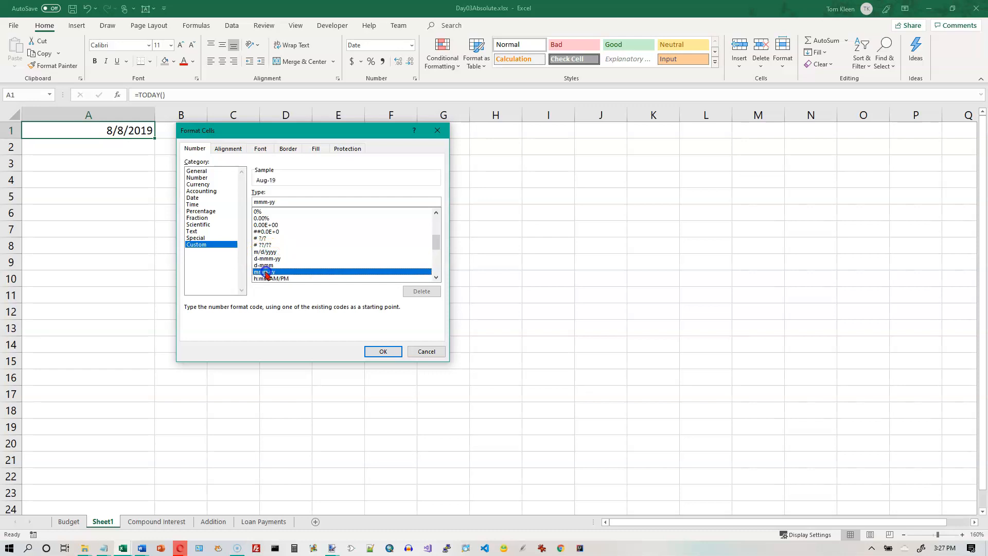
pyautogui.scroll(-1, 437, 277)
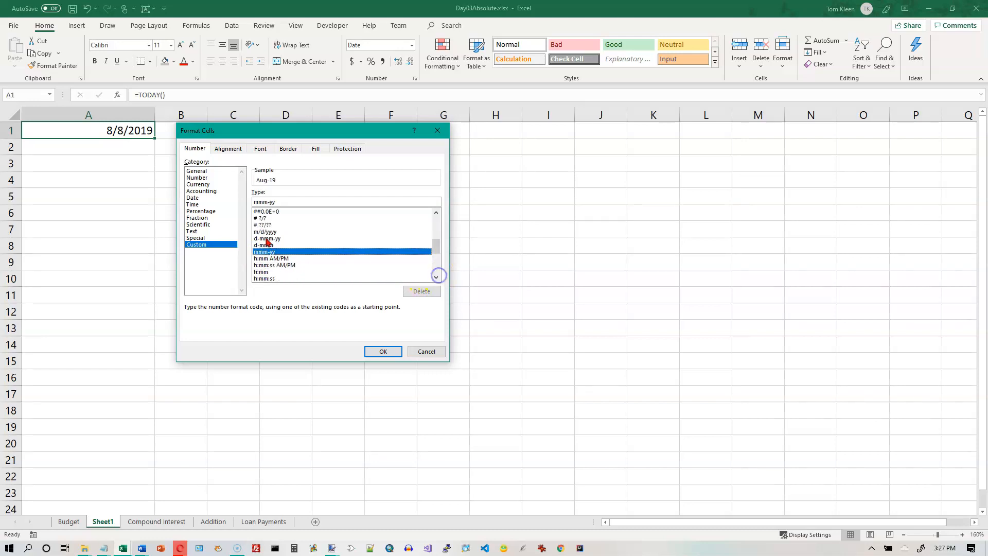
pyautogui.click(266, 238)
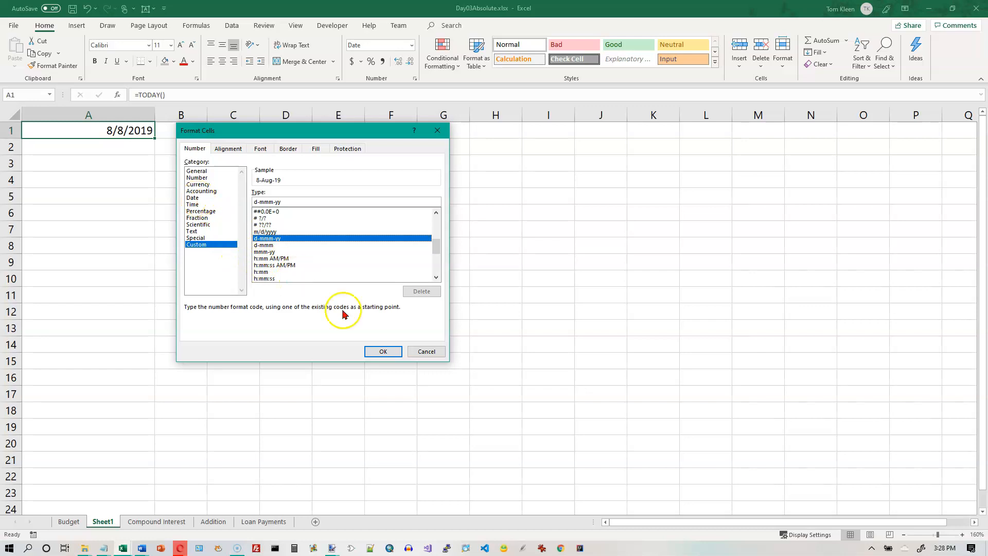
pyautogui.click(427, 352)
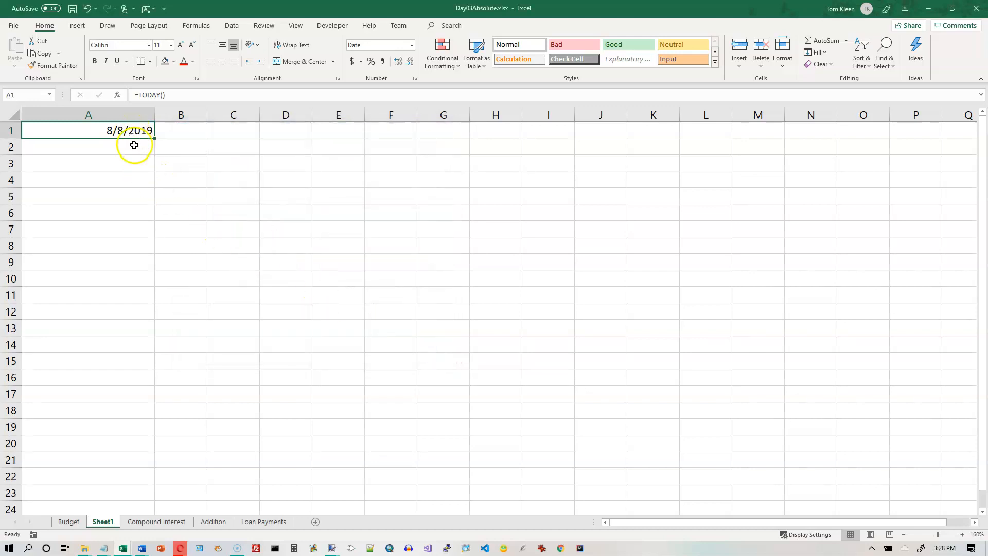
# Enter the formula =NOW() in cell A2, below the TODAY formula
pyautogui.click(128, 147)
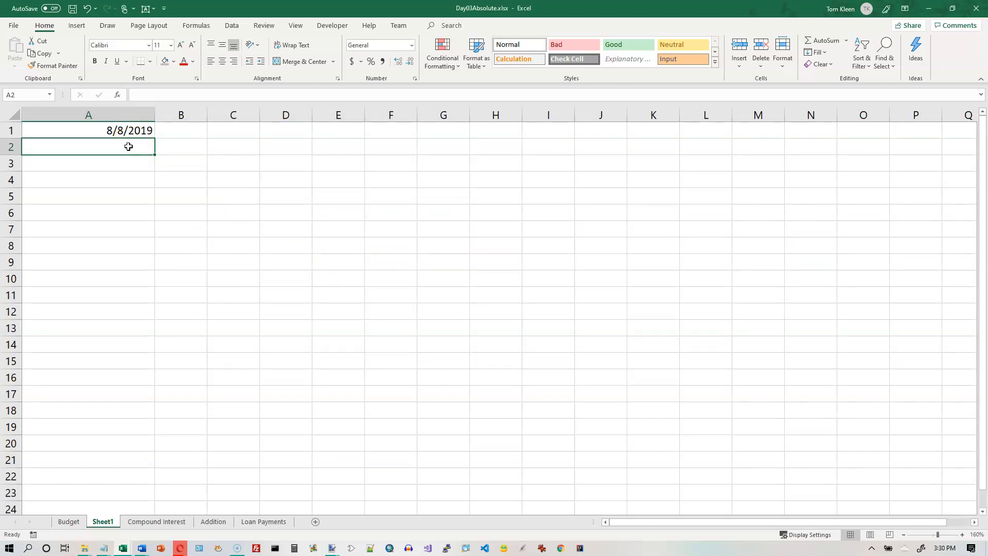
pyautogui.write('=')
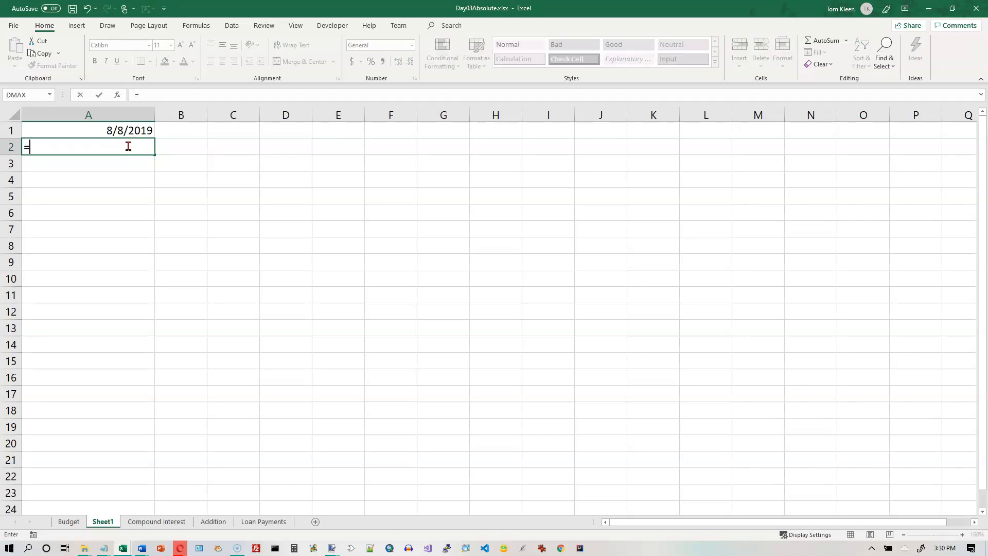
pyautogui.write('now')
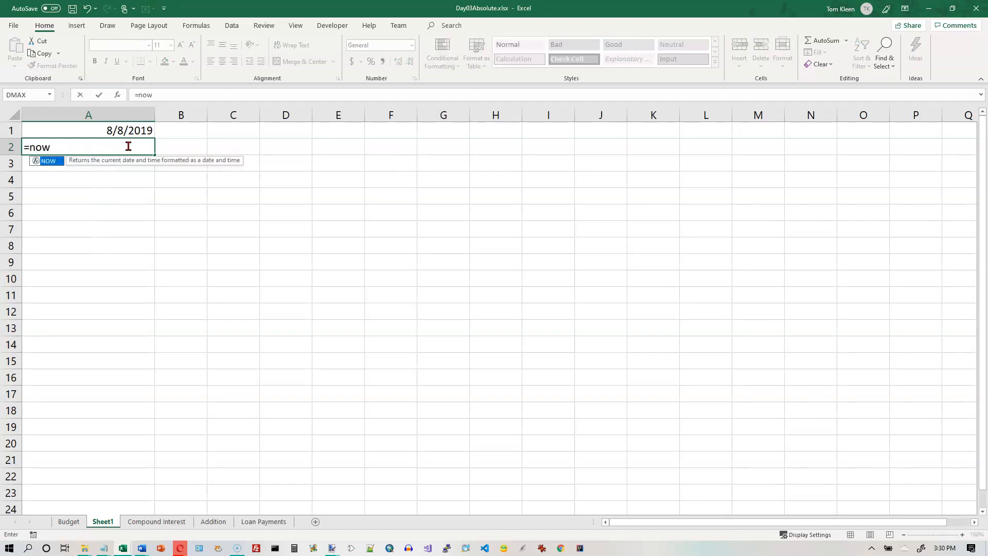
pyautogui.write('()')
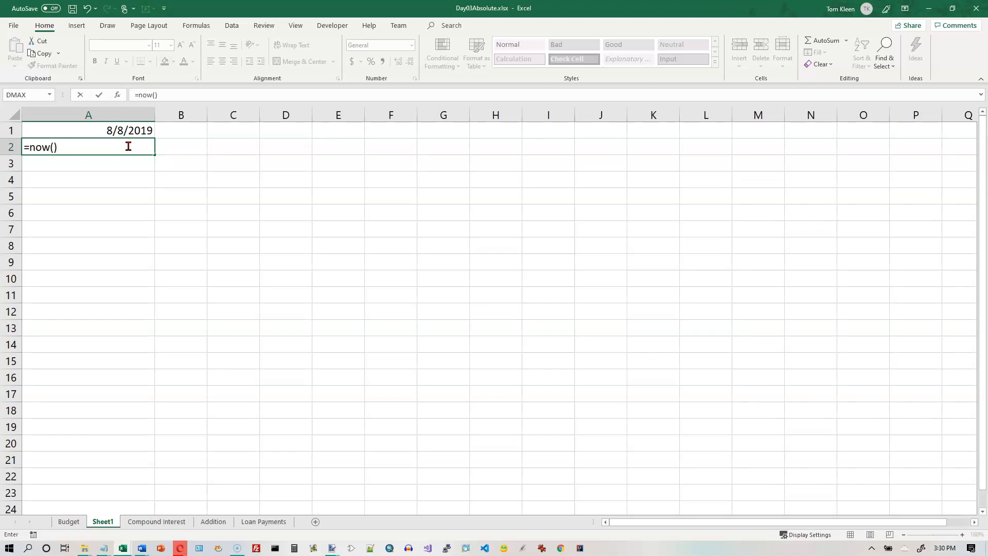
pyautogui.press('Return')
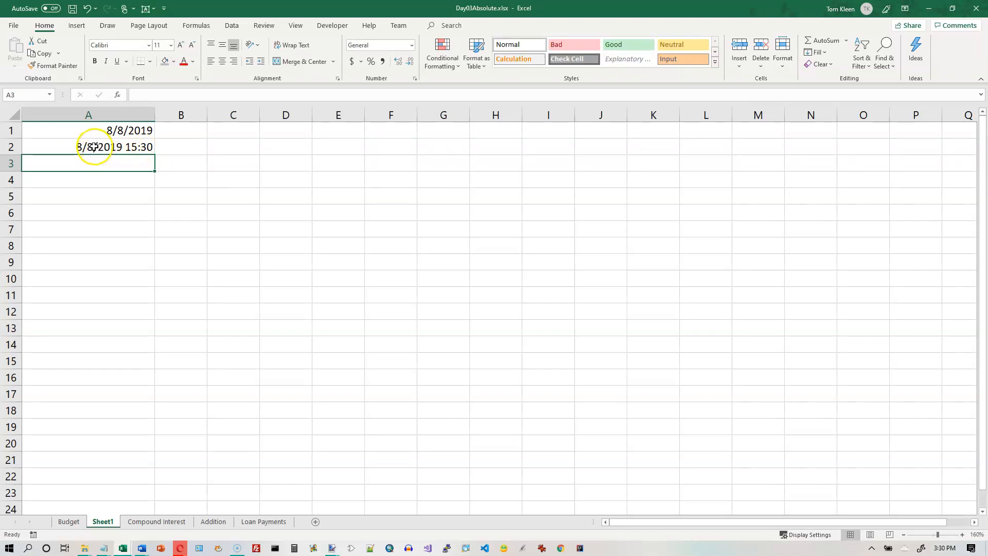
# Change the number format of cell A2 to Time
pyautogui.click(126, 148)
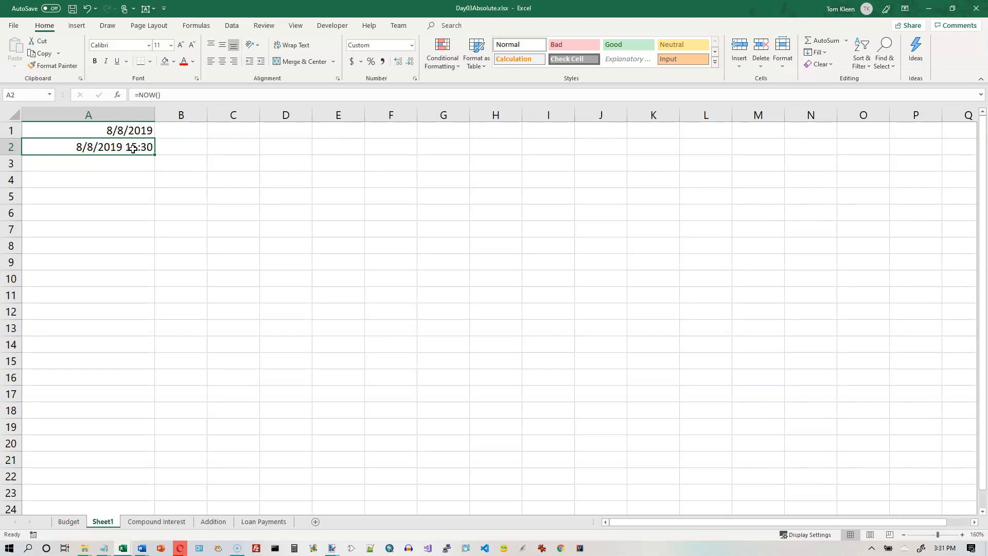
pyautogui.click(411, 45)
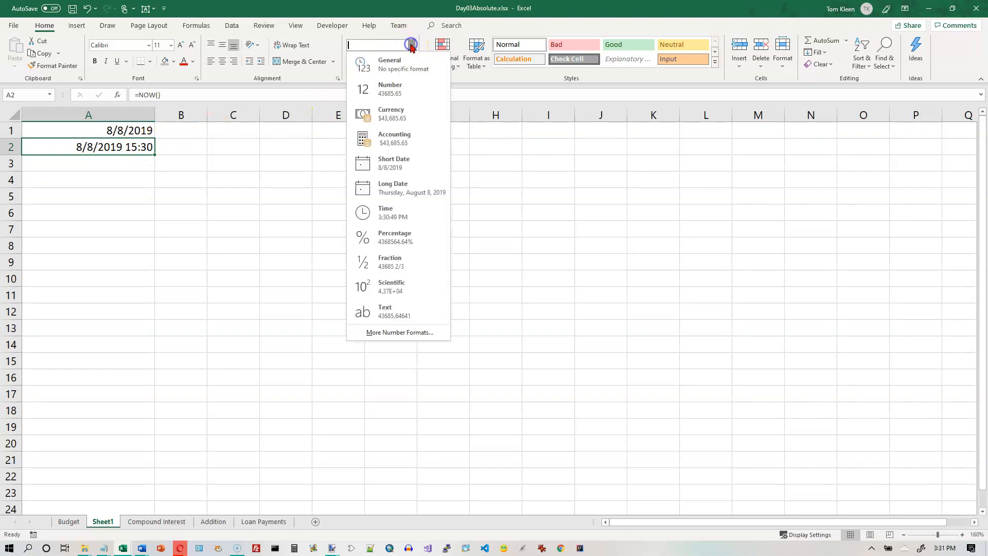
pyautogui.click(401, 216)
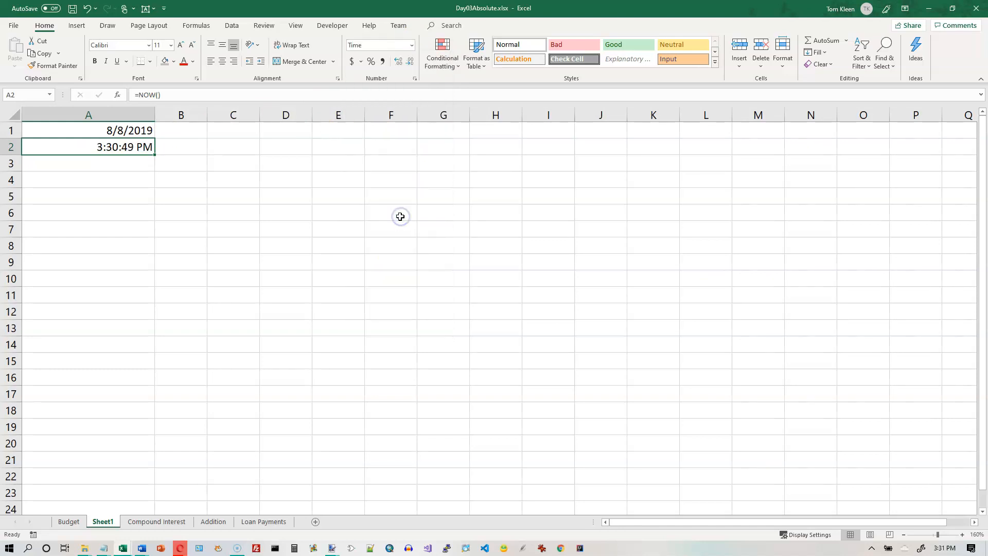
# Apply the Time type 3/14/12 1:30 PM to cell A2, checking its Custom format code before confirming
pyautogui.rightClick(143, 145)
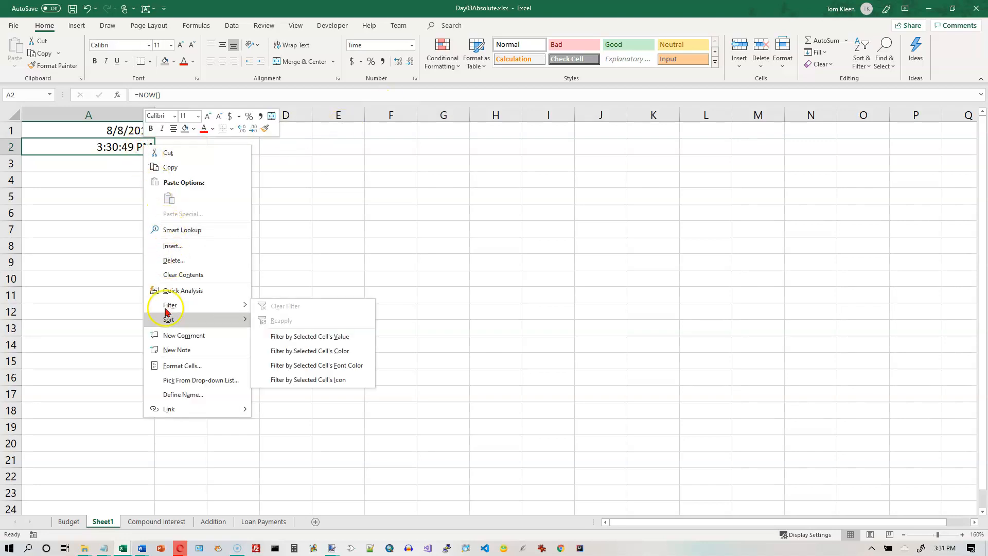
pyautogui.click(182, 365)
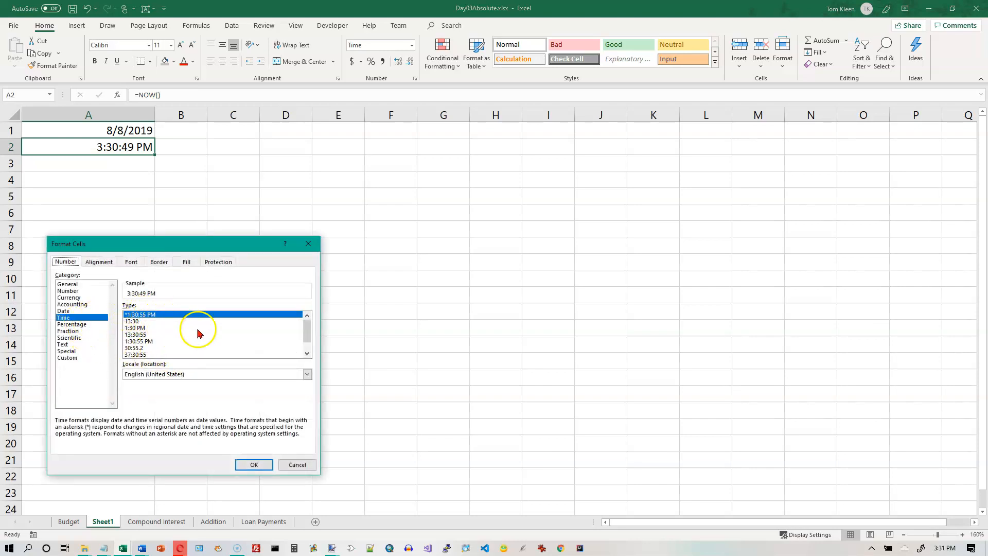
pyautogui.click(308, 352)
pyautogui.click(308, 352)
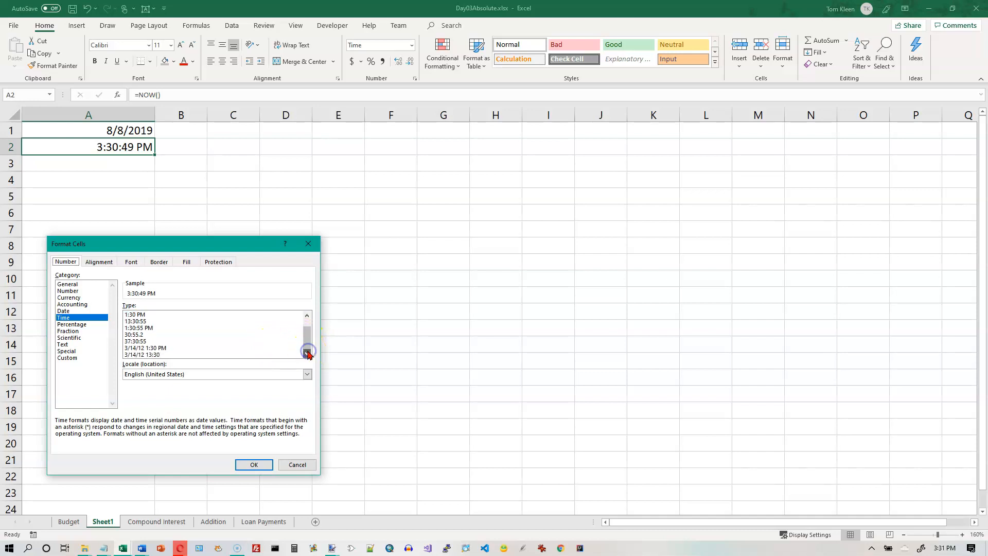
pyautogui.click(144, 348)
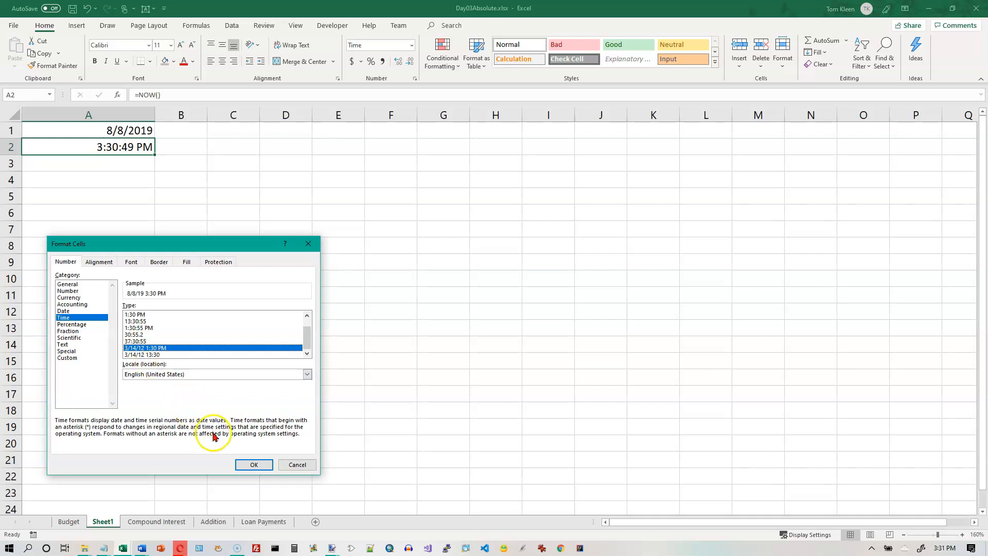
pyautogui.click(82, 357)
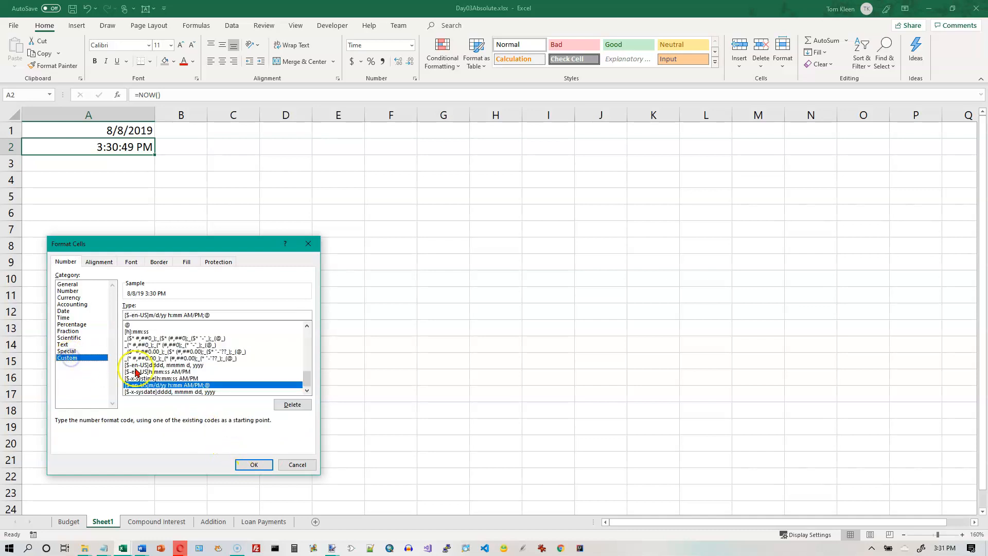
pyautogui.click(306, 326)
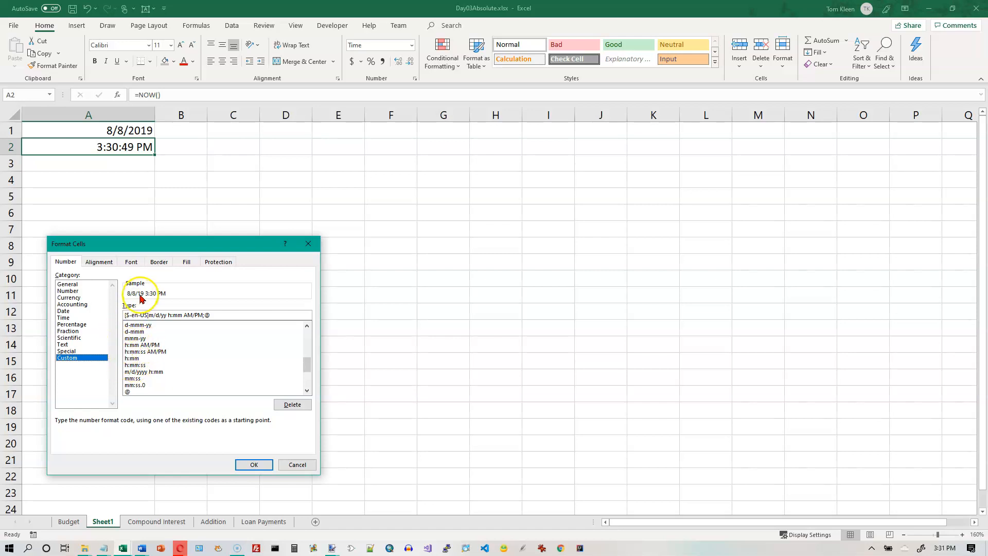
pyautogui.click(253, 465)
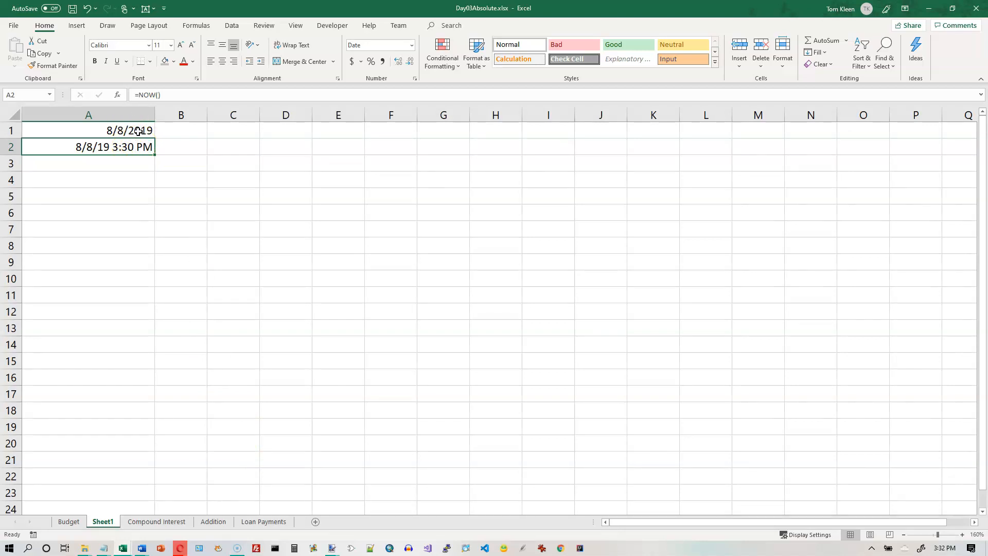
# Set cells A1:A2 to the General number format and inspect the serial number in each cell
pyautogui.moveTo(138, 130); pyautogui.dragTo(140, 147)
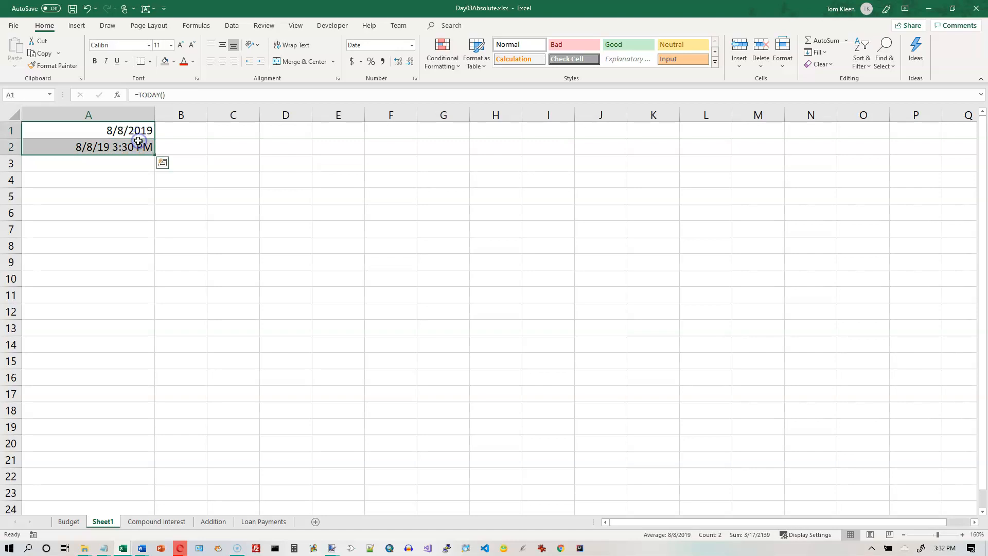
pyautogui.click(411, 45)
pyautogui.click(390, 61)
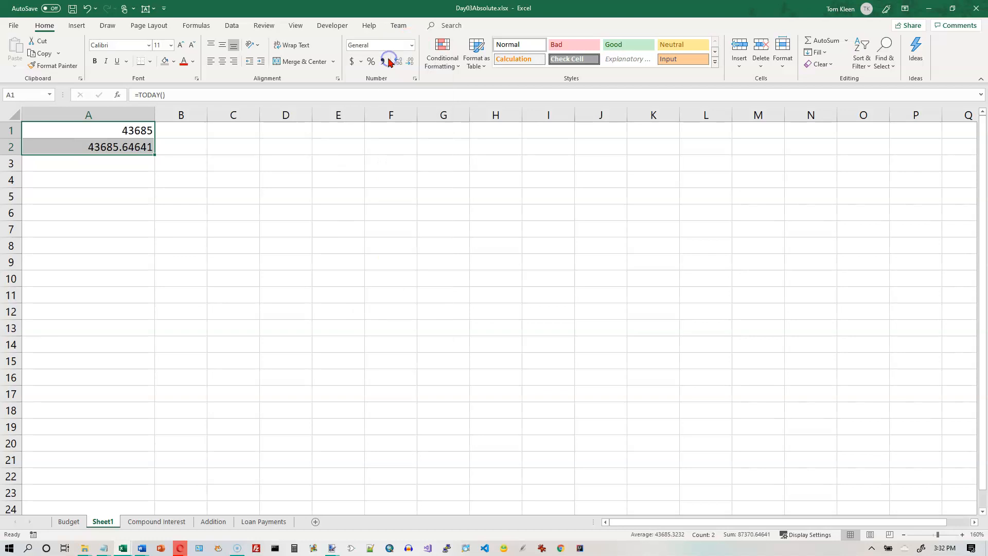
pyautogui.click(143, 131)
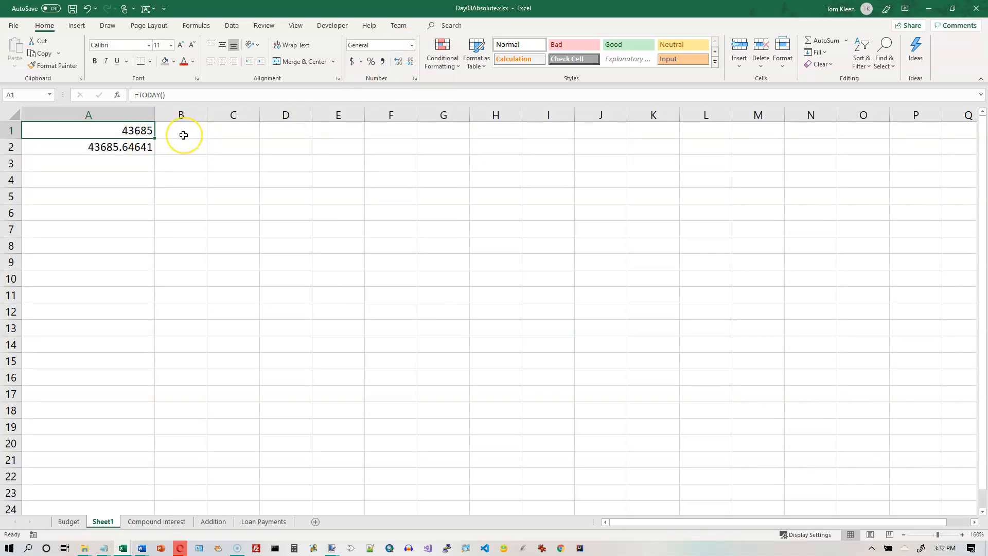
pyautogui.click(129, 148)
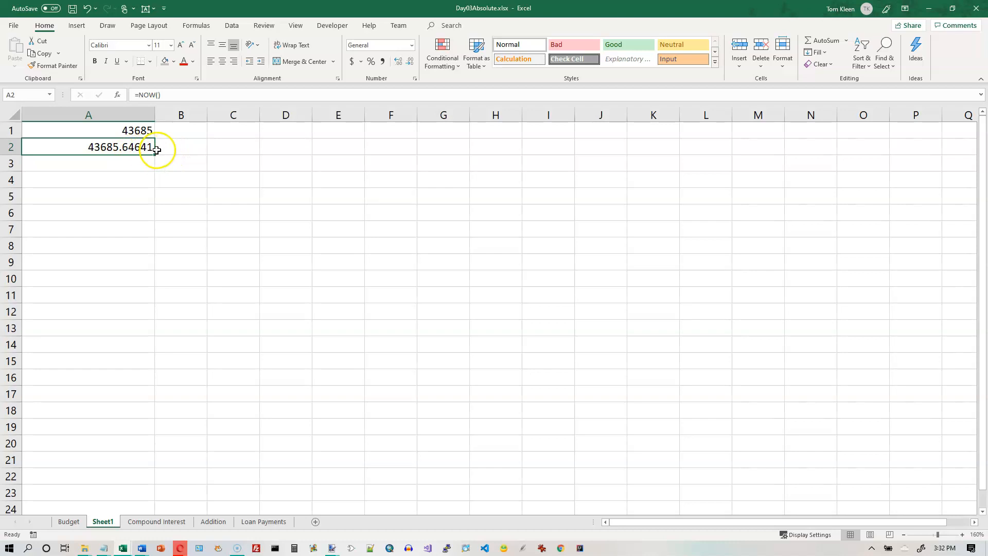
# Enter =64641/100000*24 in cell B2 to convert the fractional part of the NOW value to hours
pyautogui.click(174, 148)
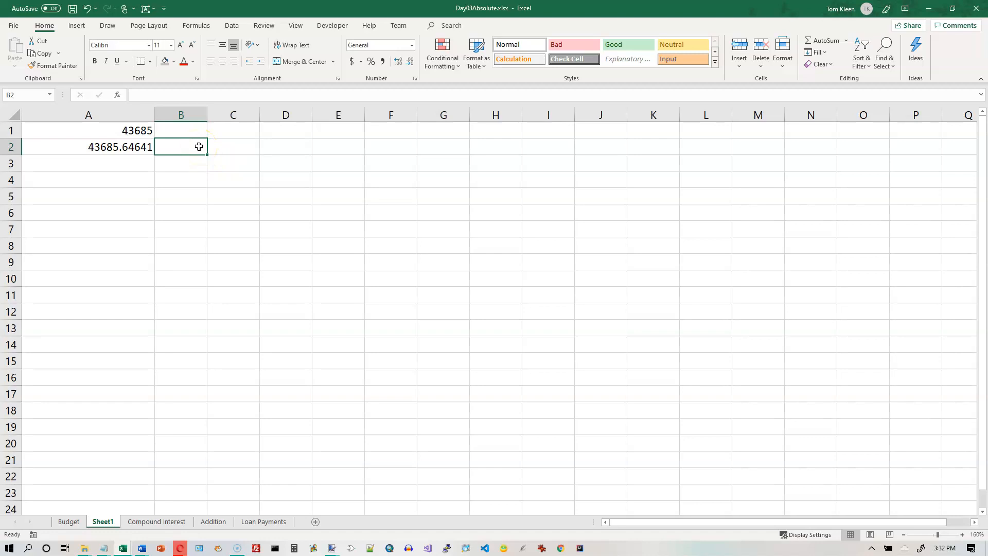
pyautogui.write('=')
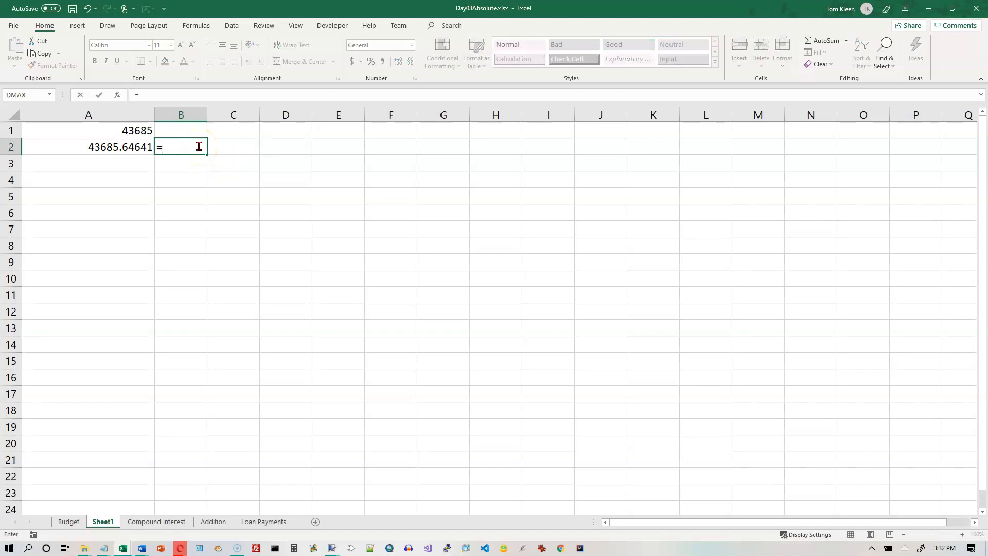
pyautogui.write('64641/100000*24')
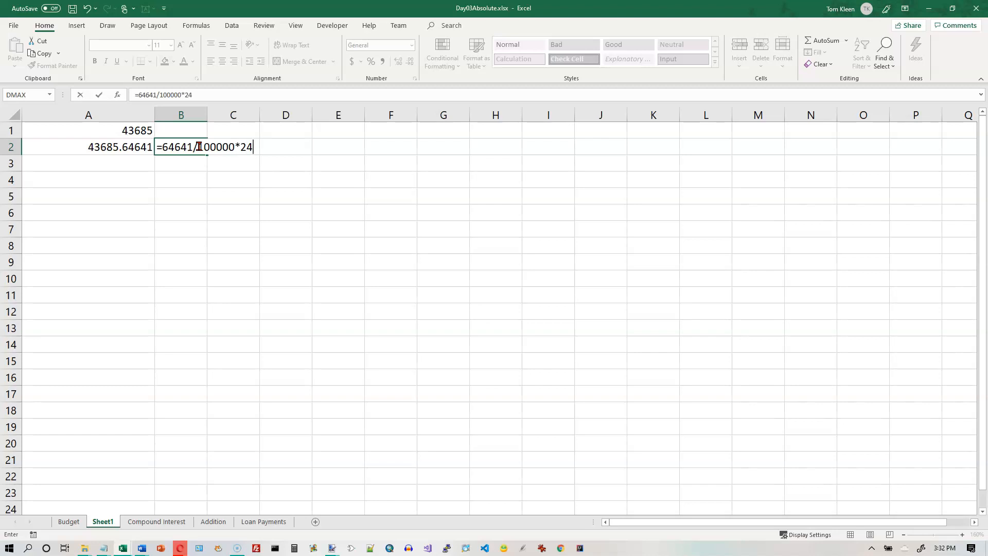
pyautogui.press('Return')
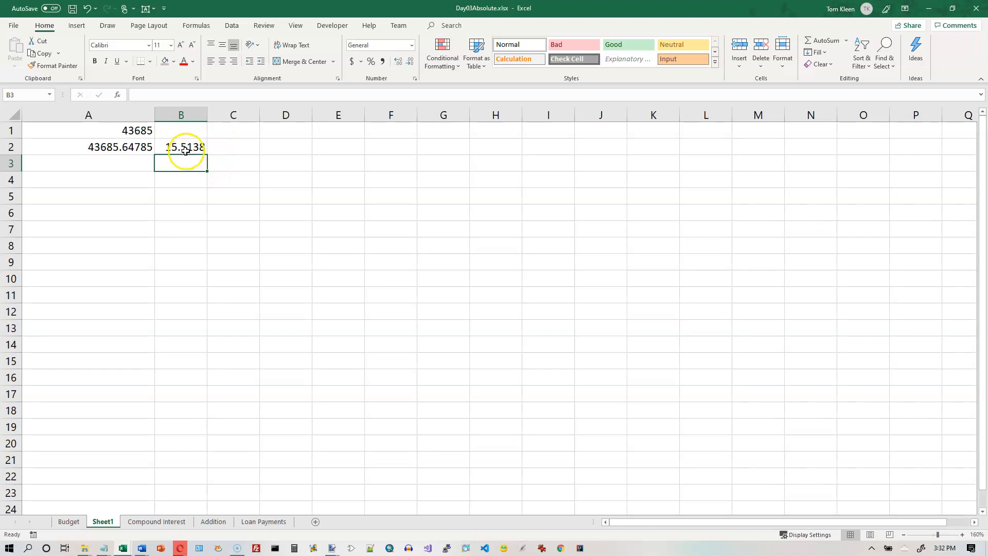
pyautogui.click(184, 149)
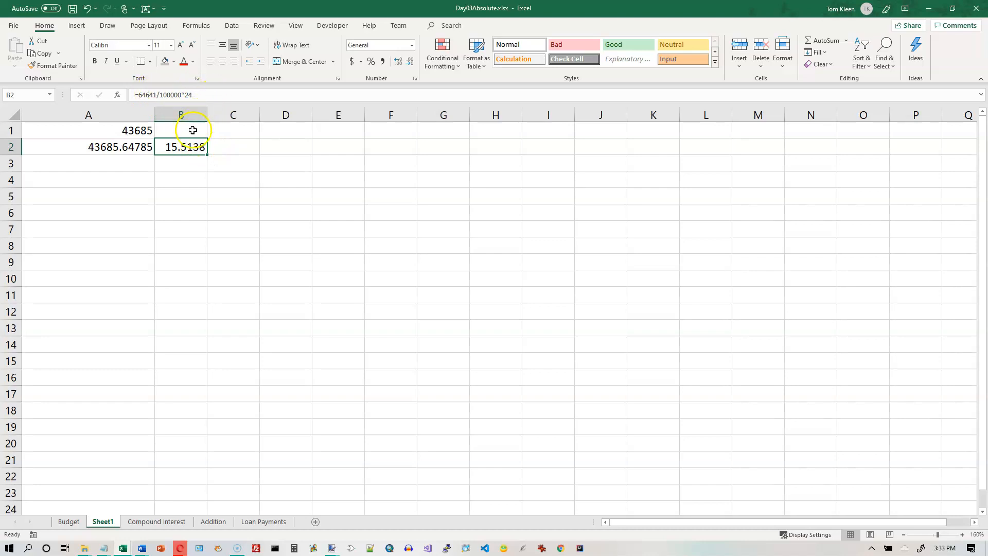
# Format cell A2 with the Date type 3/14/12 1:30 PM
pyautogui.click(142, 147)
pyautogui.moveTo(142, 147); pyautogui.dragTo(137, 131)
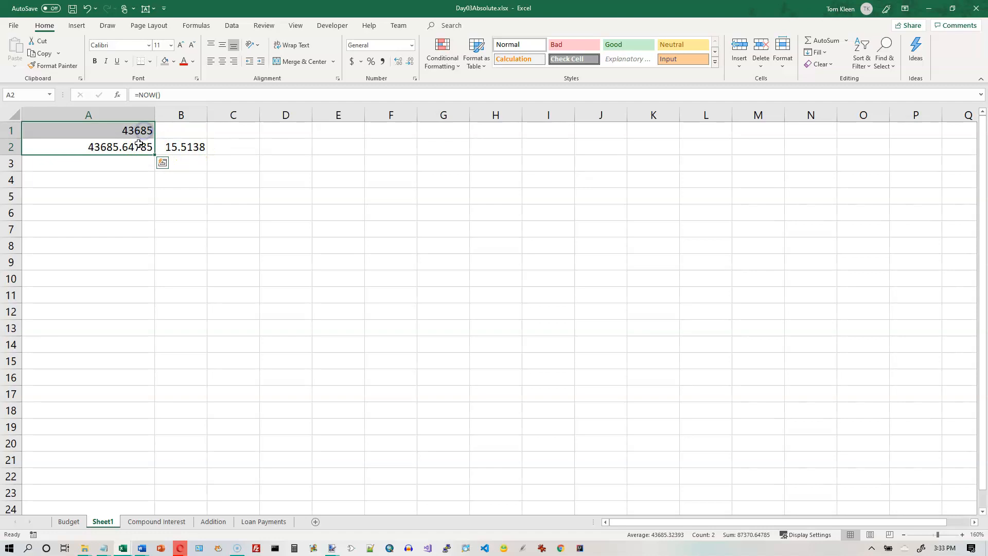
pyautogui.click(139, 145)
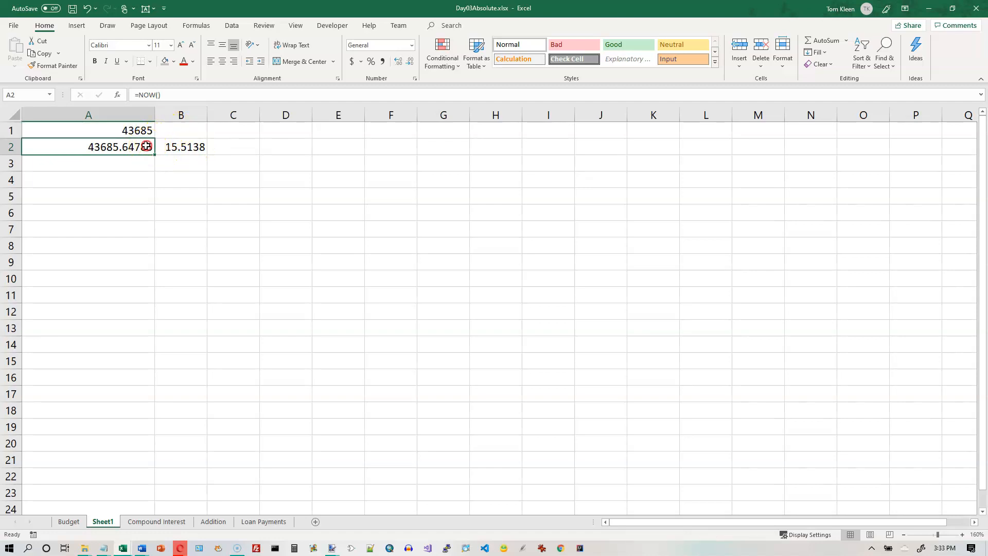
pyautogui.rightClick(146, 147)
pyautogui.click(192, 365)
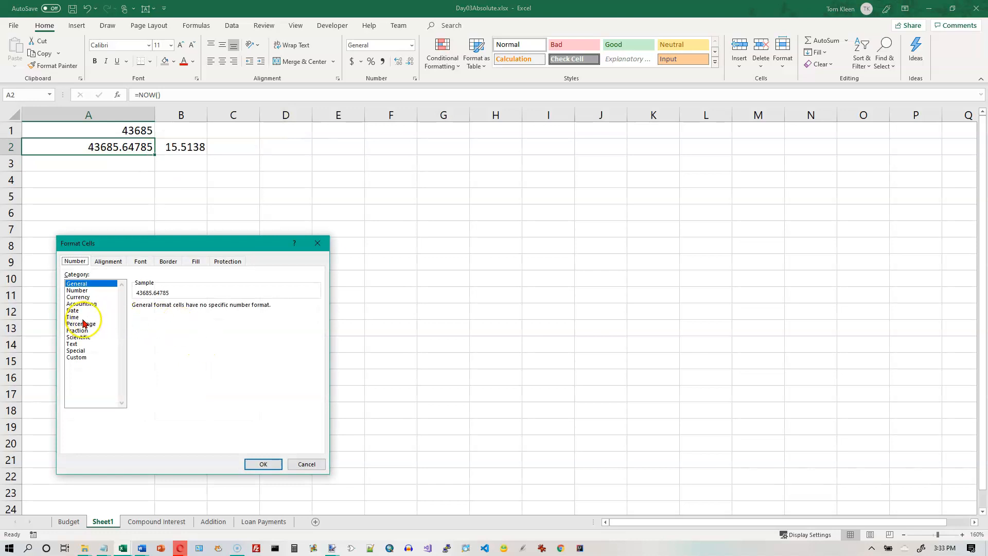
pyautogui.click(73, 310)
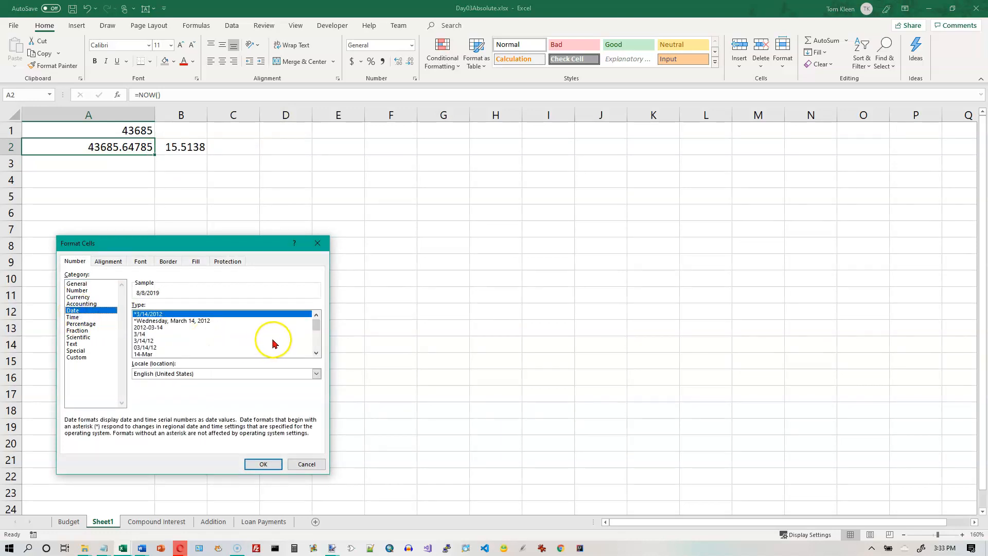
pyautogui.click(317, 352)
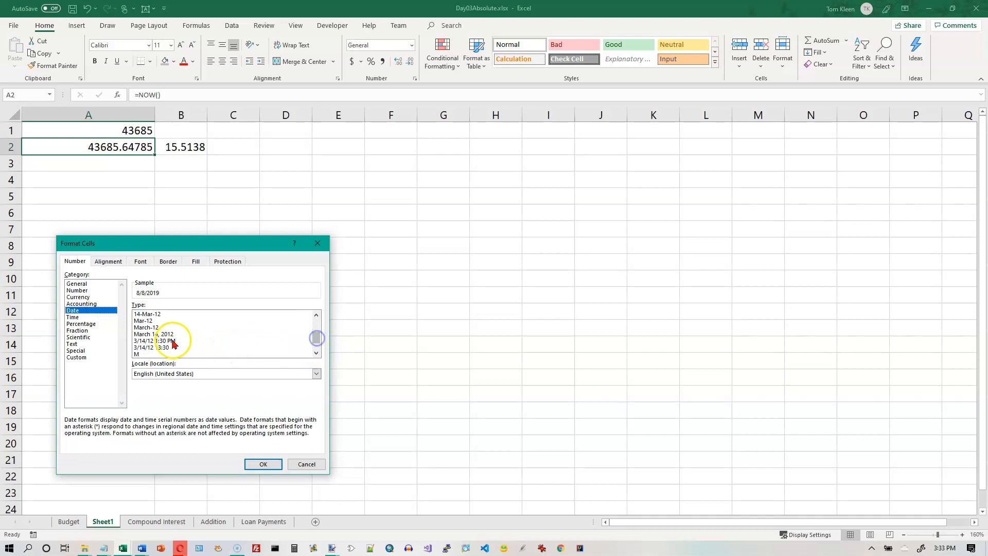
pyautogui.click(172, 341)
pyautogui.click(262, 464)
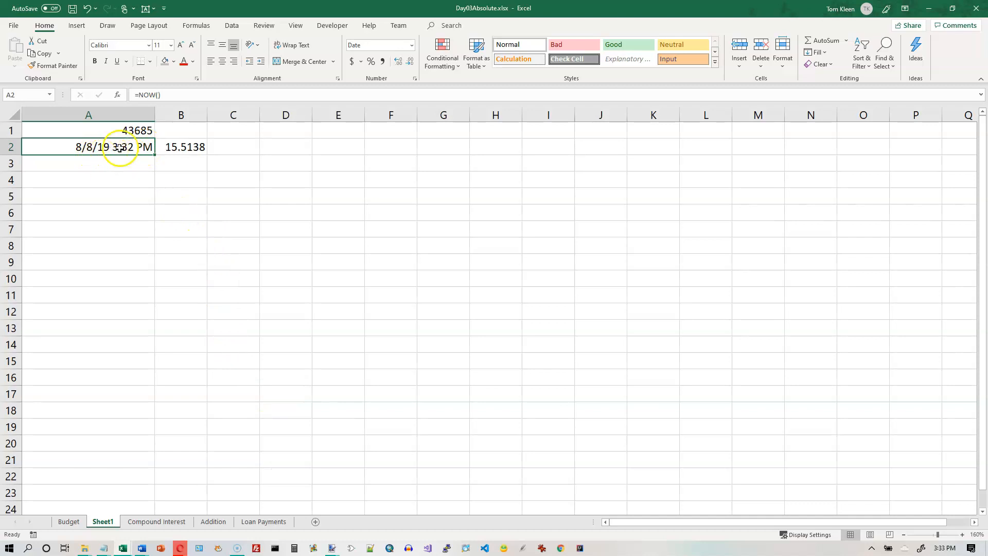
# Set cell A1's number format to Short Date and compare the results in A1 and A2 with the system clock's date
pyautogui.click(141, 130)
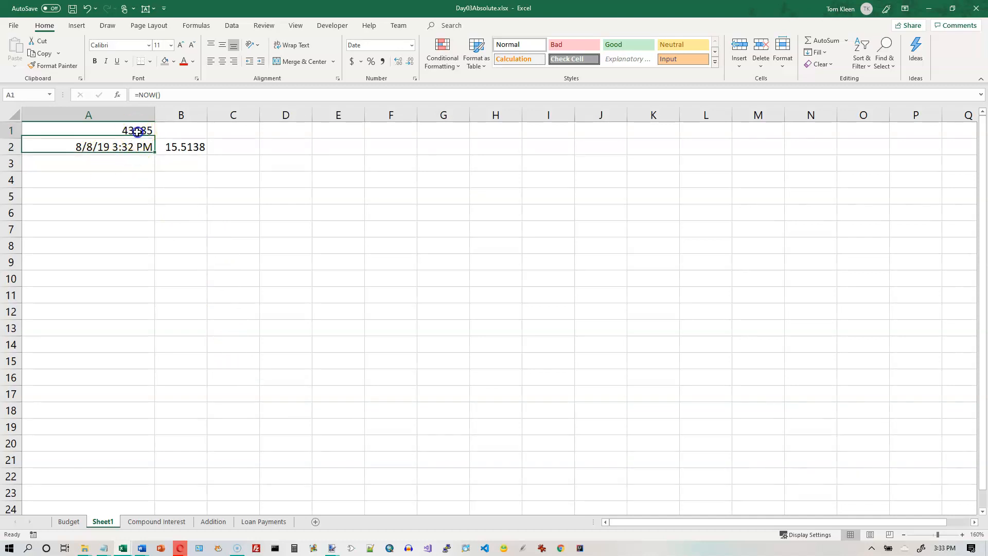
pyautogui.click(412, 45)
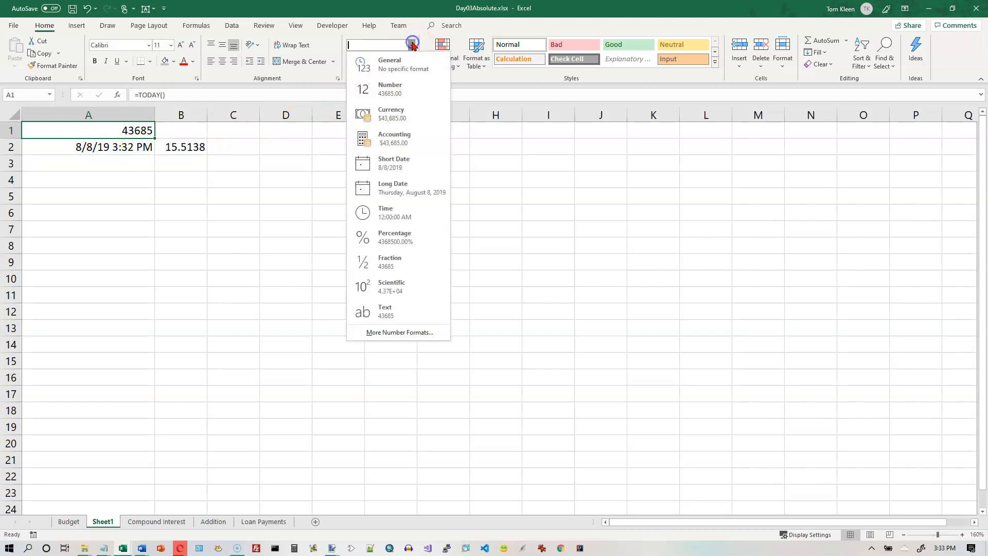
pyautogui.click(385, 163)
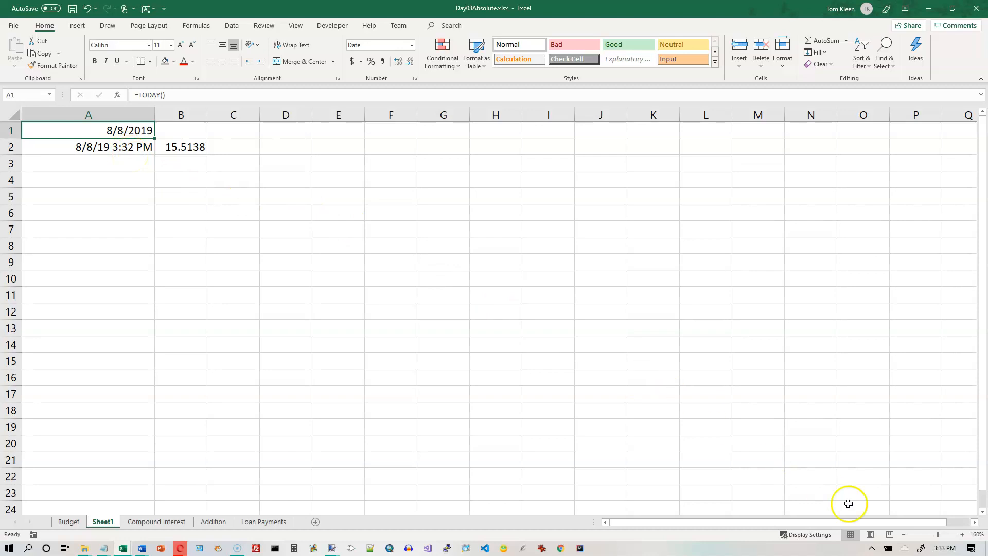
pyautogui.moveTo(940, 553)
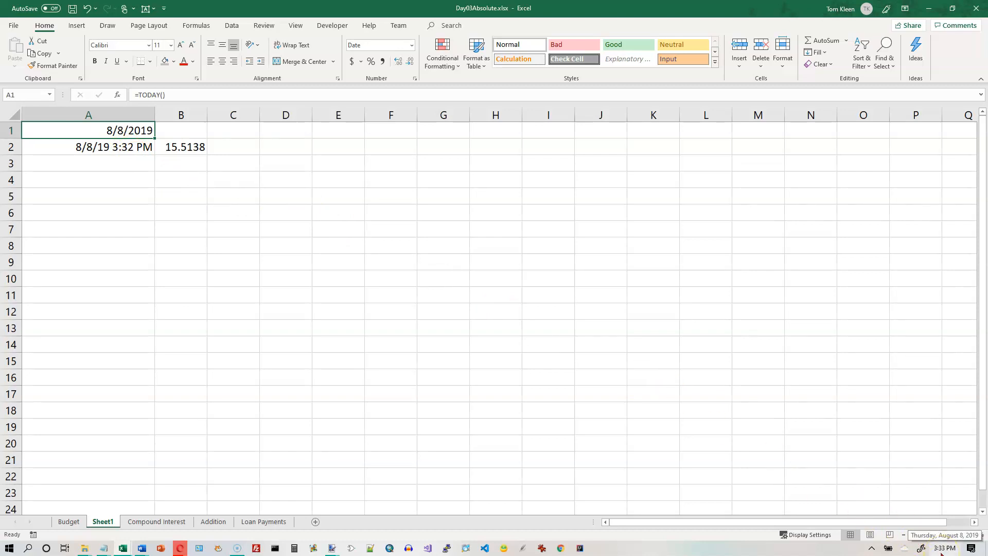
pyautogui.click(135, 148)
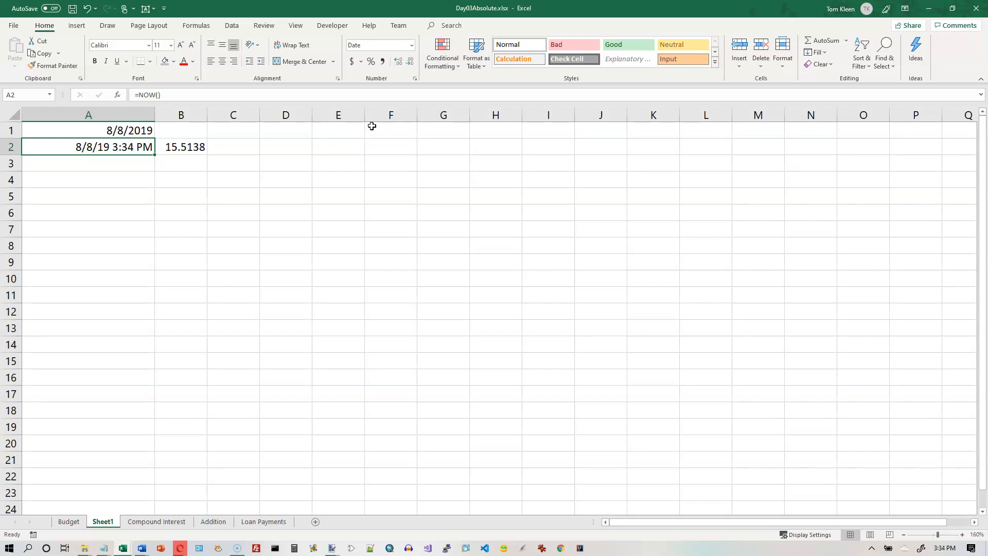
# Set cell A2's number format to Short Date and compare the displayed dates in cells A1 and A2
pyautogui.moveTo(944, 550)
pyautogui.click(412, 45)
pyautogui.click(395, 160)
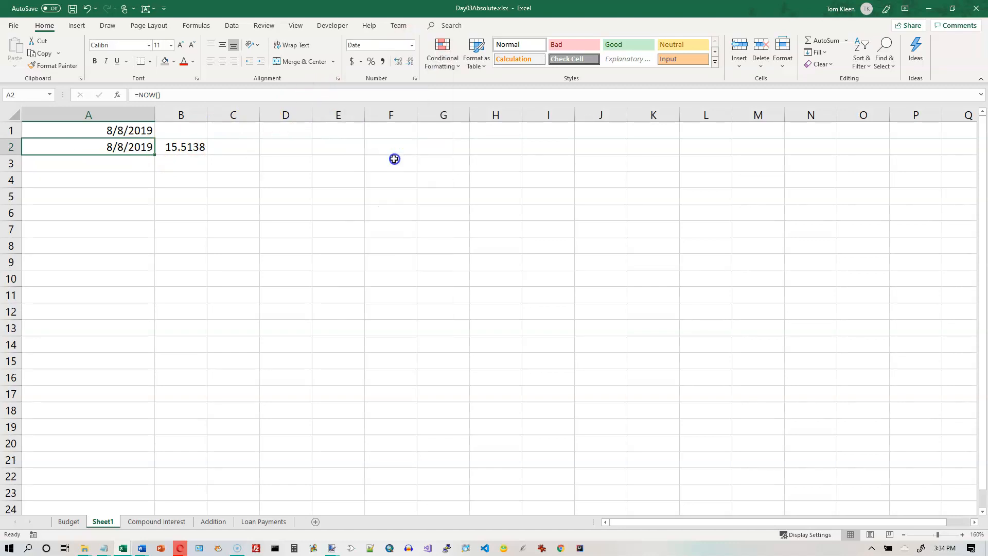
pyautogui.click(122, 130)
pyautogui.click(122, 148)
# Replace the contents of cell B2 with the formula =a1=a2 to test whether the two date cells are equal
pyautogui.click(181, 147)
pyautogui.press('Delete')
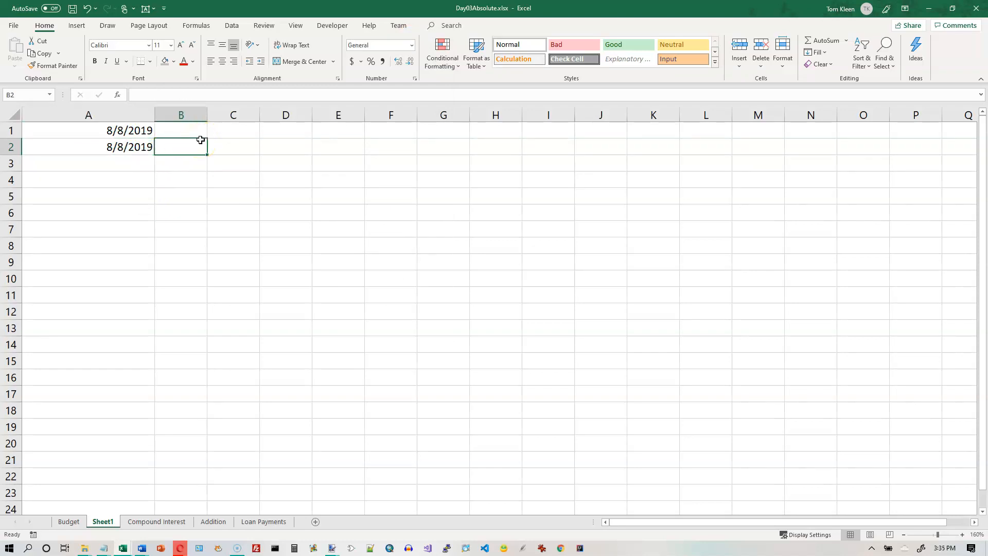
pyautogui.write('=a1')
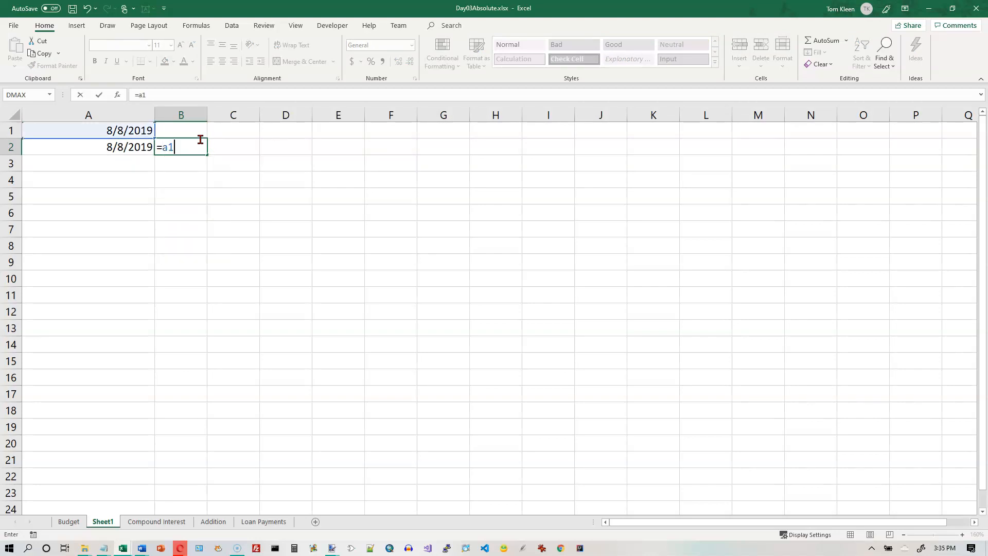
pyautogui.write('=a2')
pyautogui.press('Return')
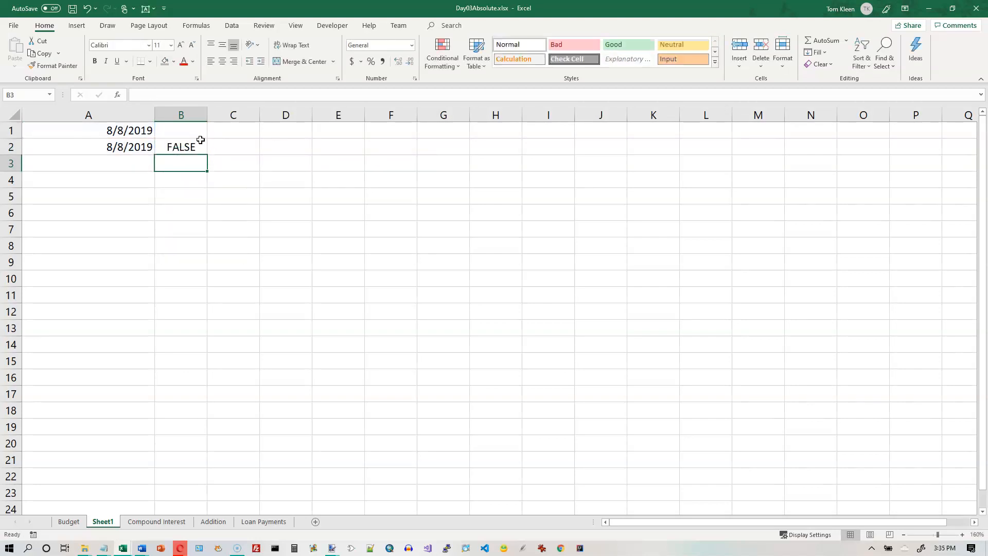
# Set cells A1:A2 to the General number format to expose the serial numbers behind both dates
pyautogui.moveTo(128, 130); pyautogui.dragTo(132, 143)
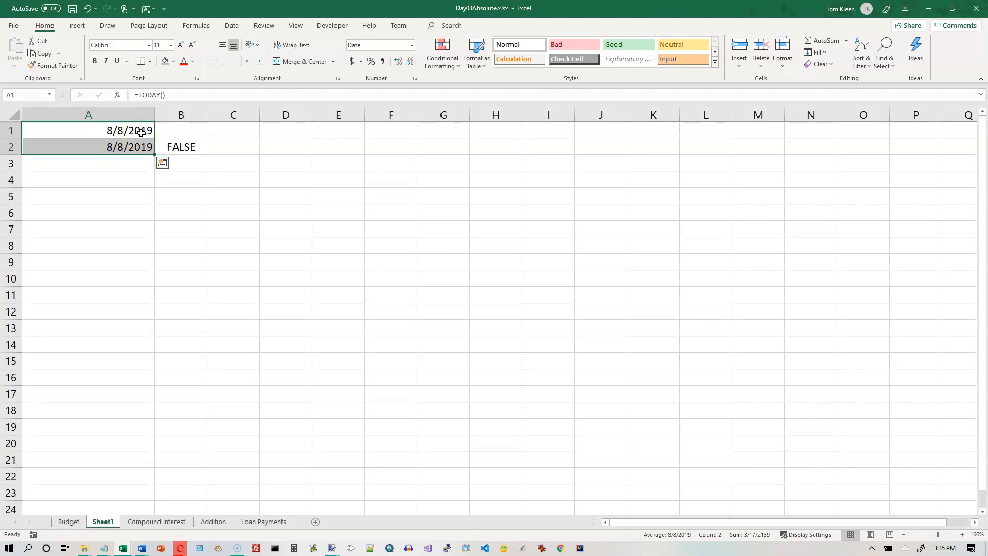
pyautogui.moveTo(142, 132); pyautogui.dragTo(142, 141)
pyautogui.click(411, 45)
pyautogui.click(401, 63)
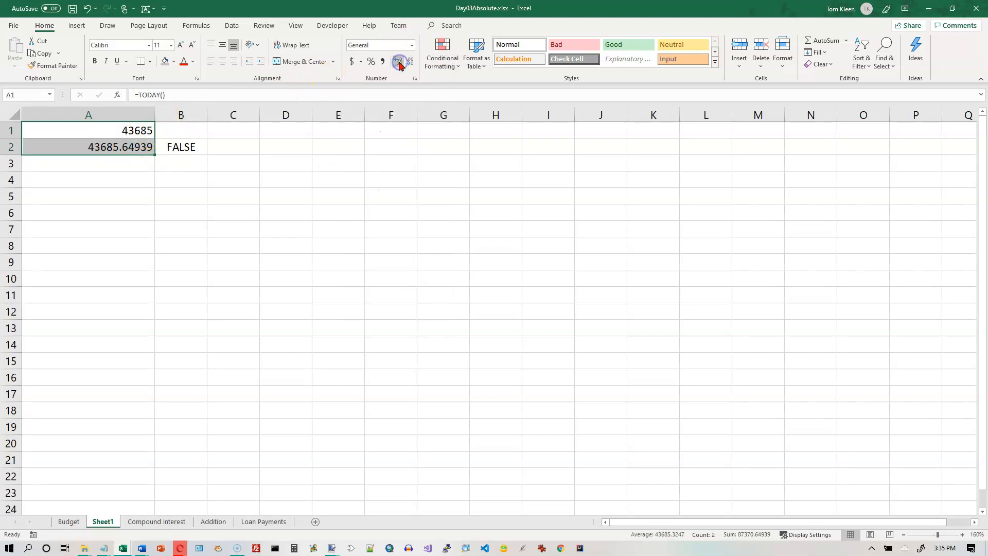